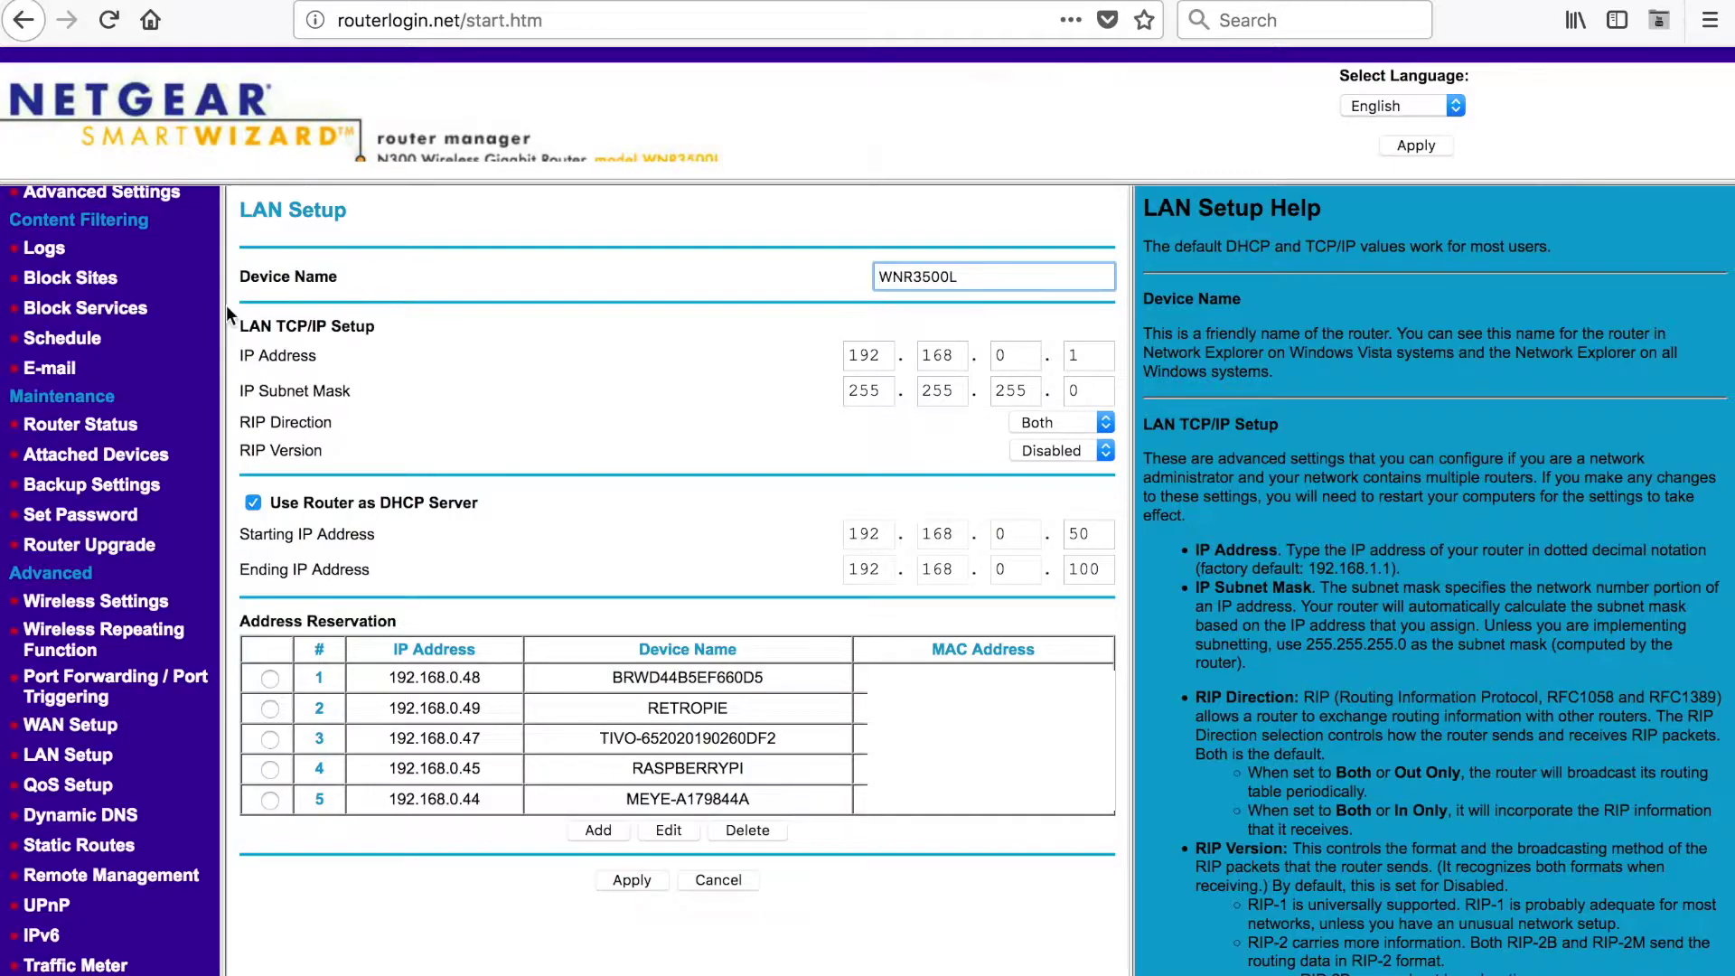
scroll(165, 345, "up", 5)
scroll(165, 345, "down", 5)
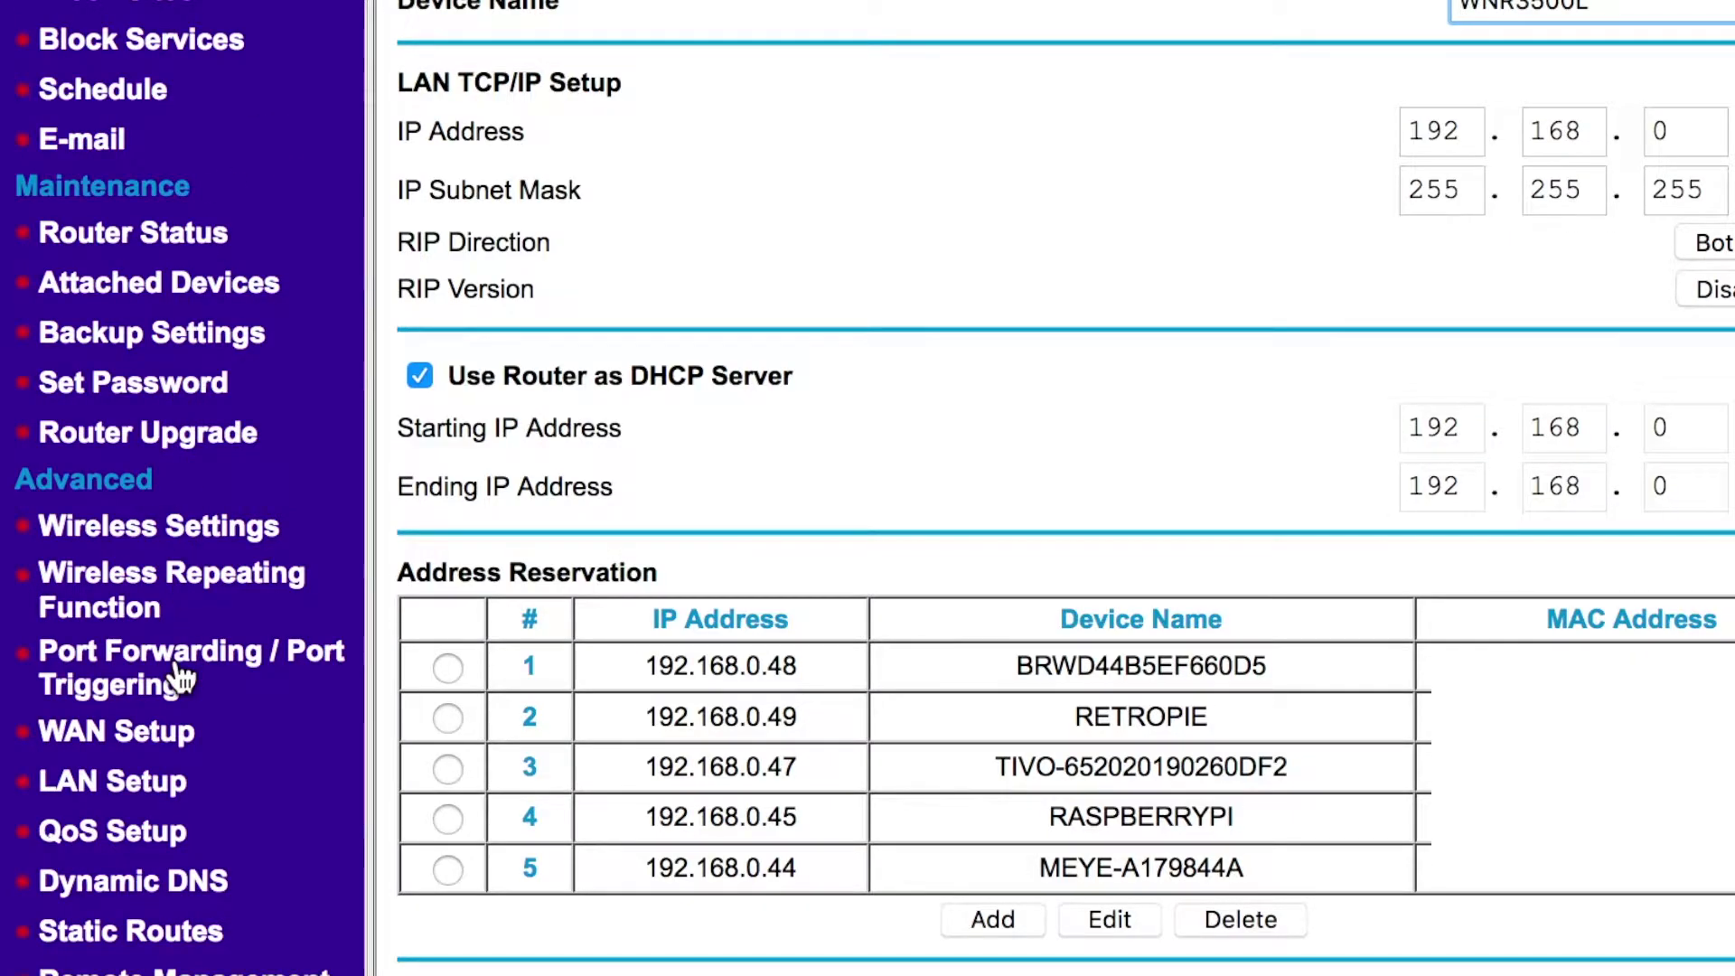
scroll(106, 672, "down", 3)
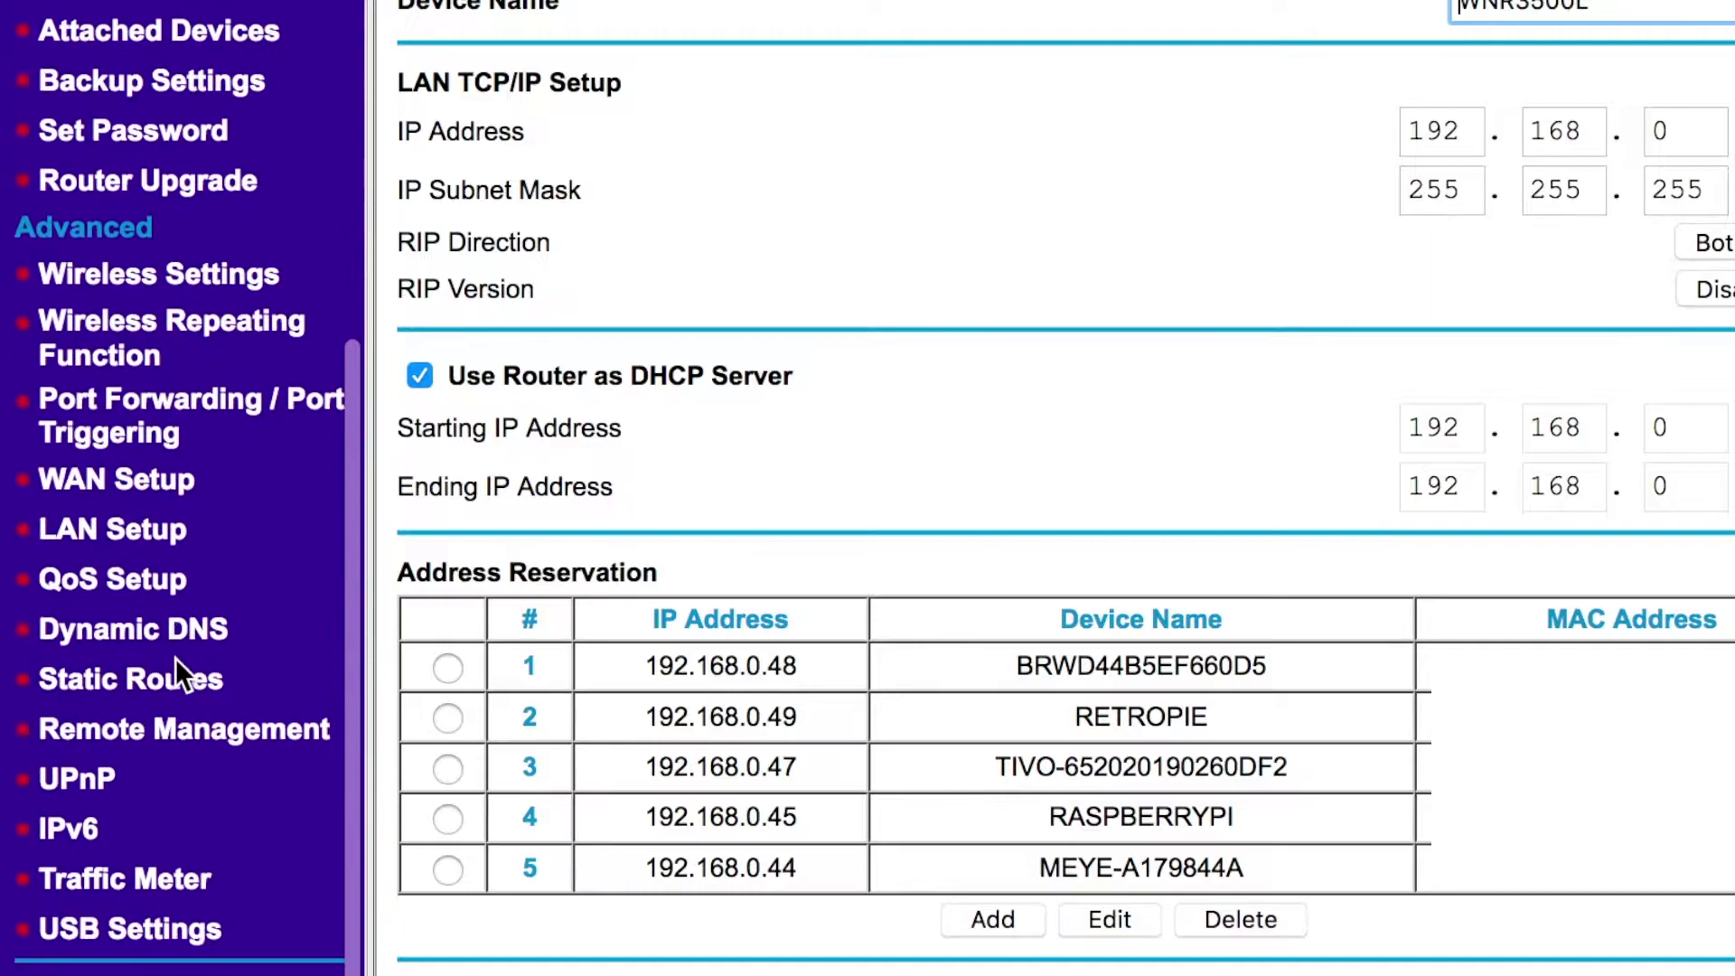
left_click(62, 569)
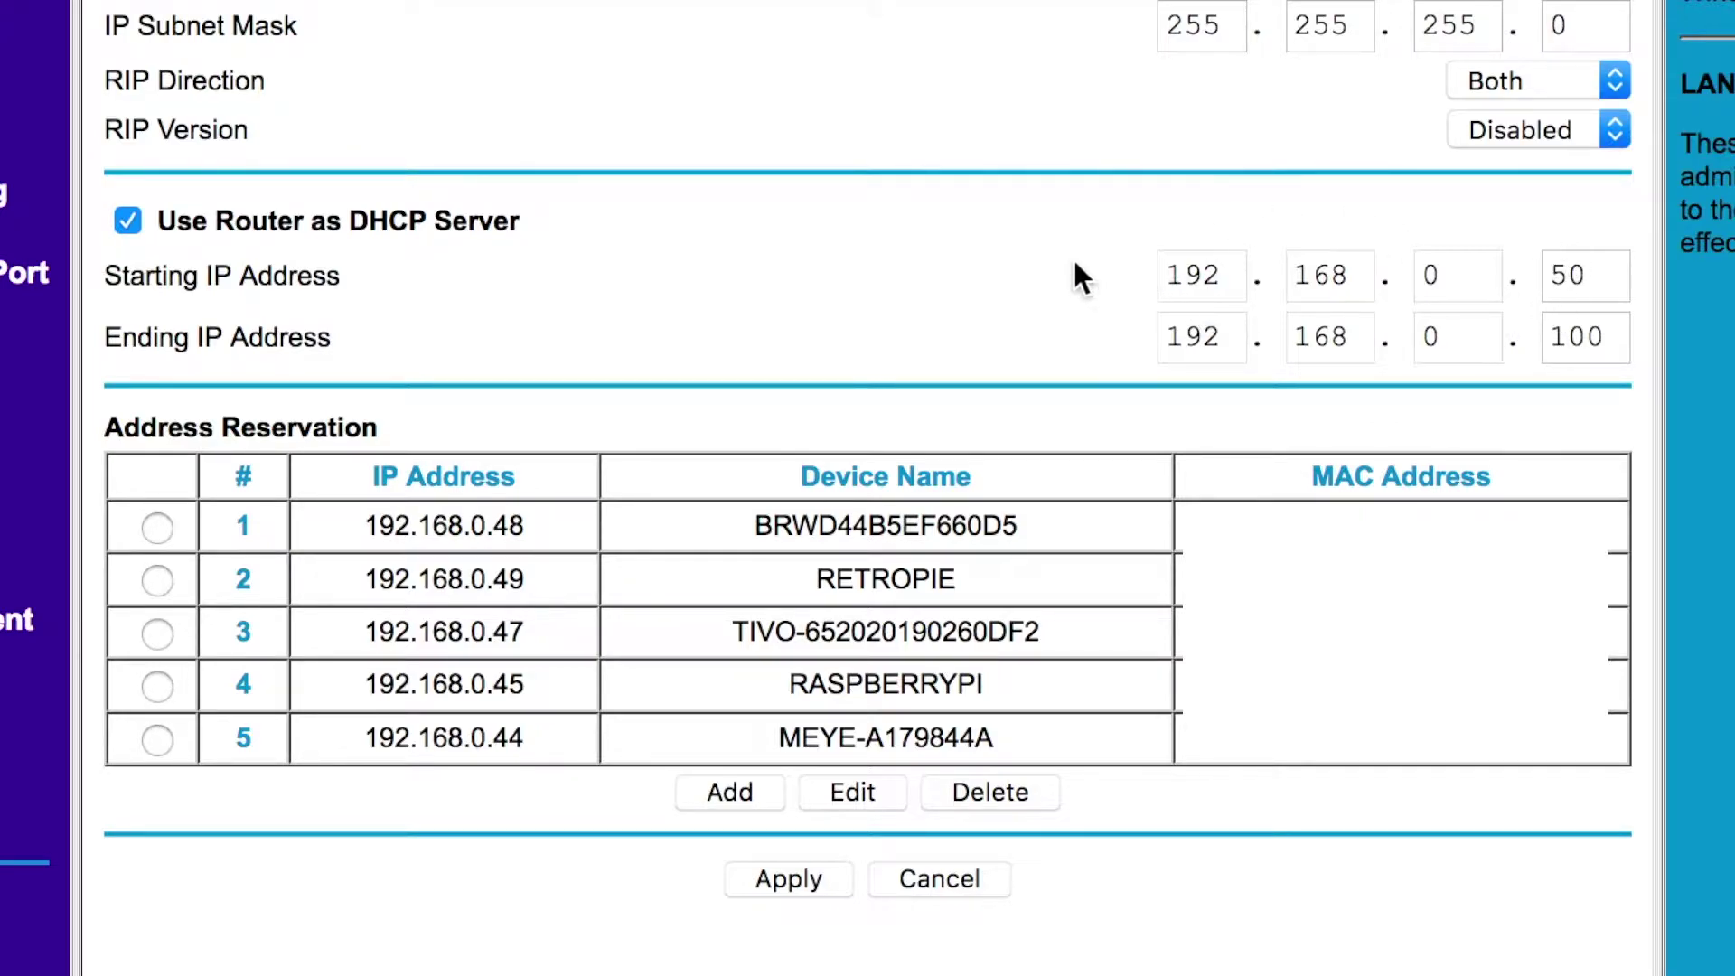
left_click(726, 785)
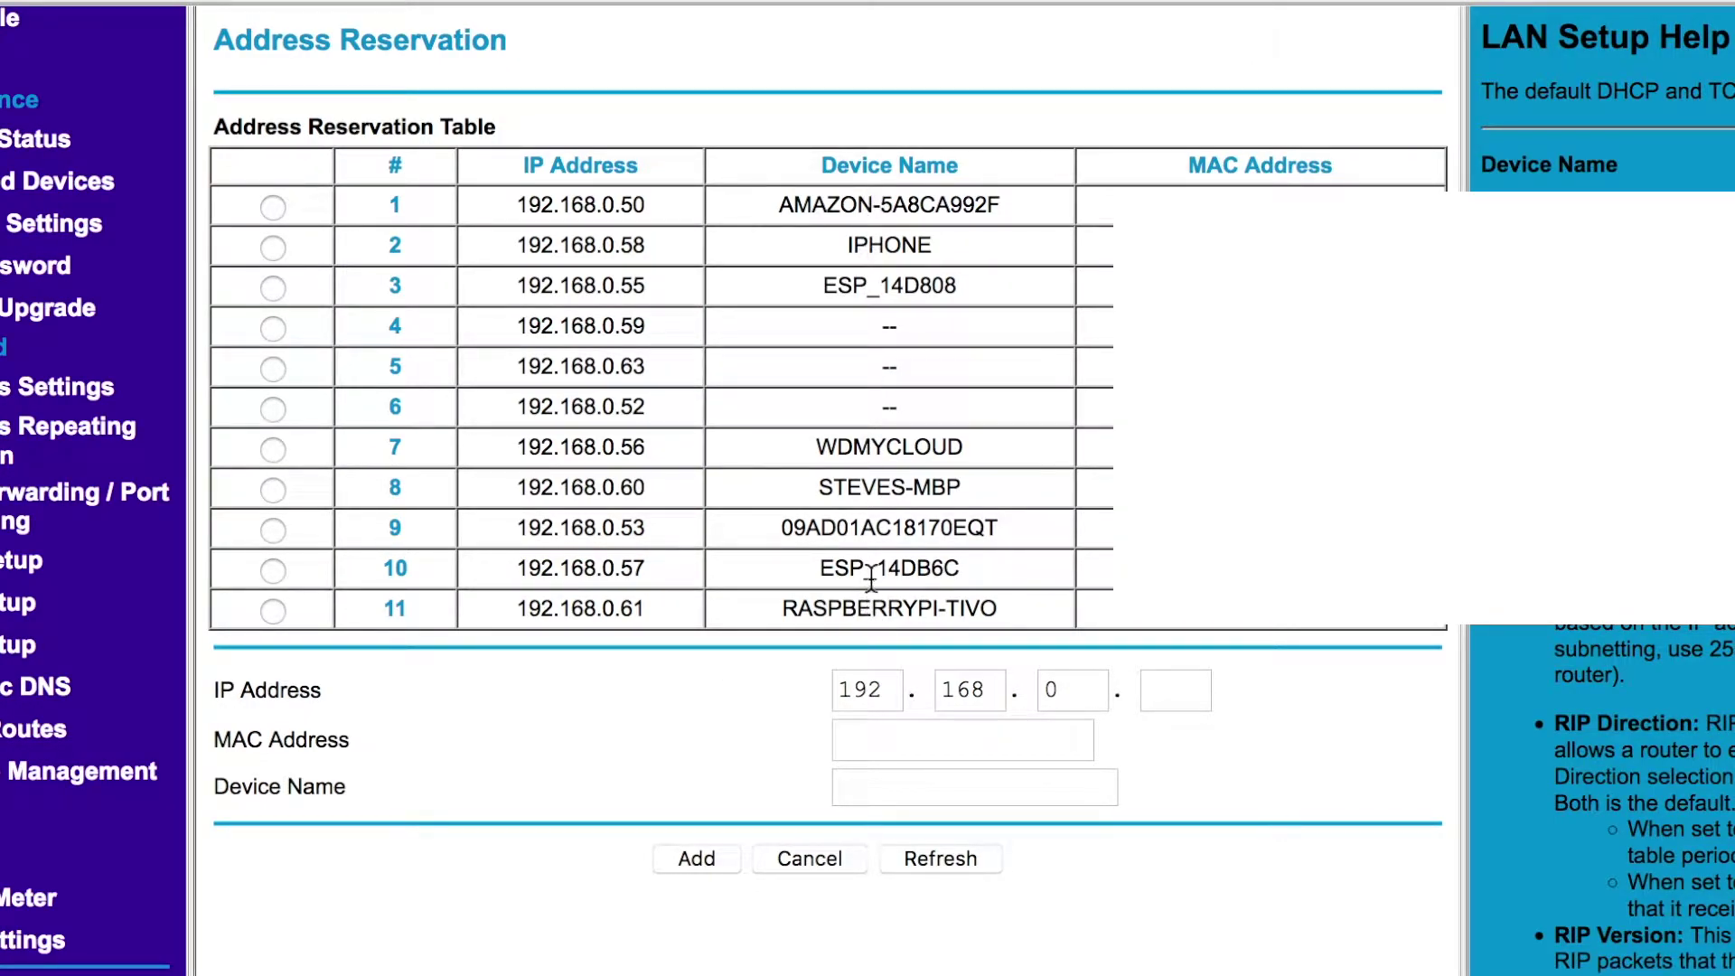
Pick RASPBERRYPI-TIVO for reservation and change its address's last octet to 46.
left_click_drag(1001, 610, 764, 615)
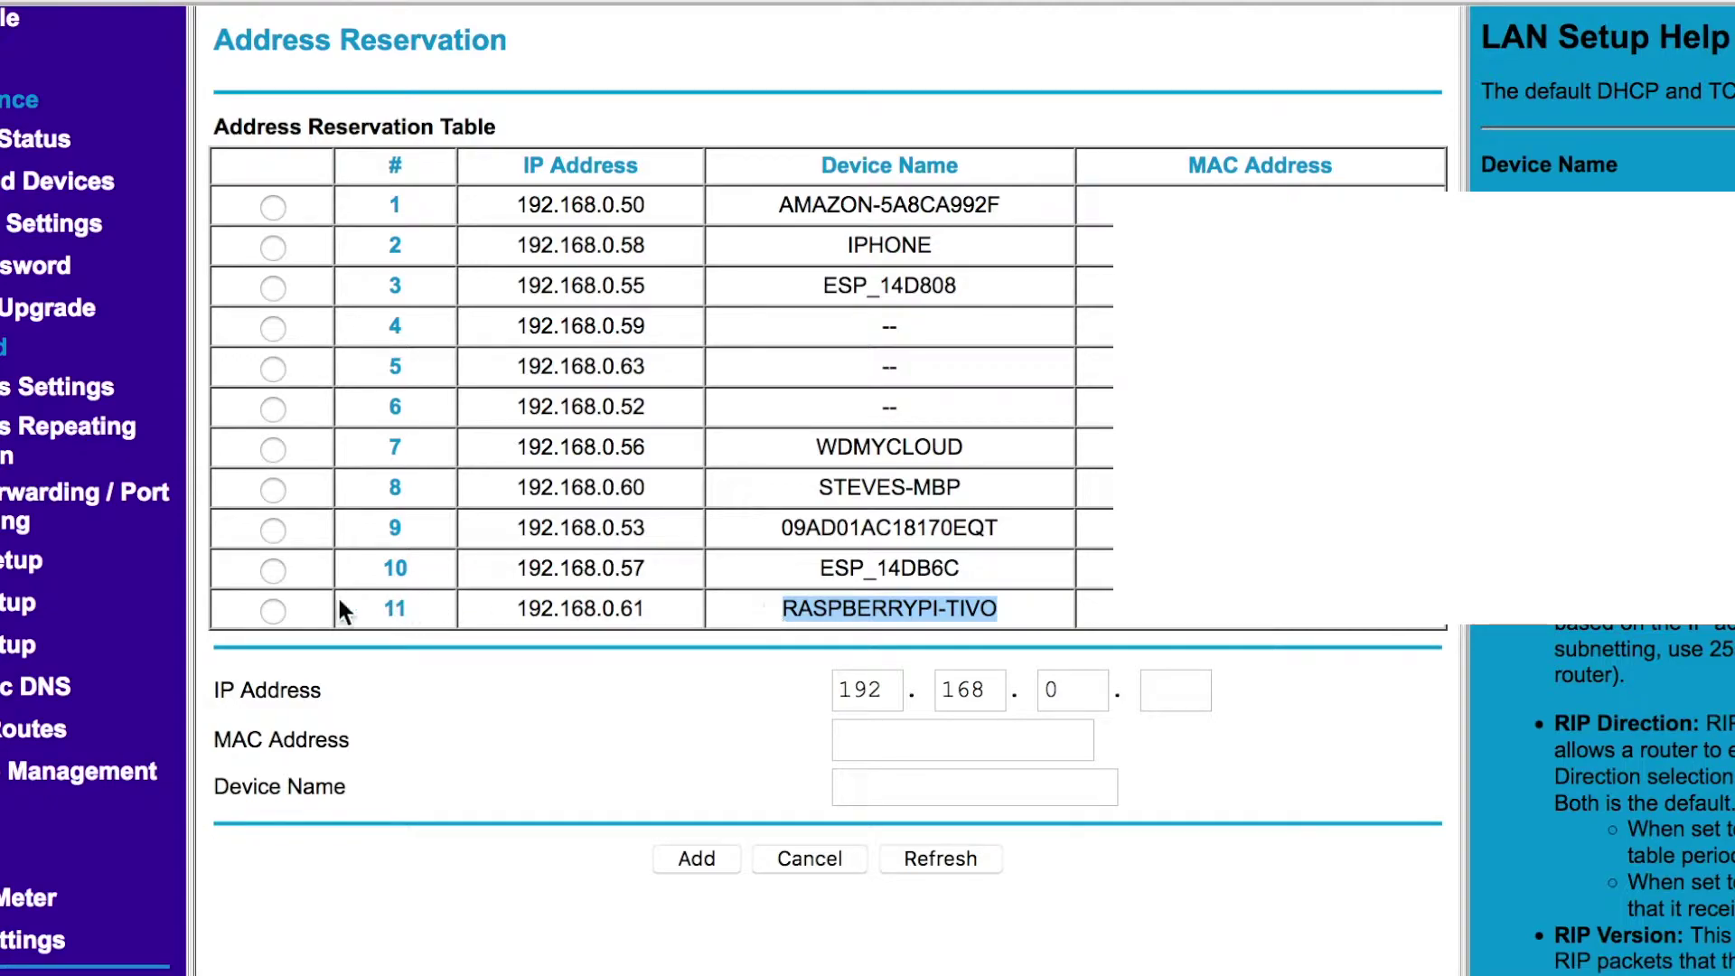
left_click(272, 611)
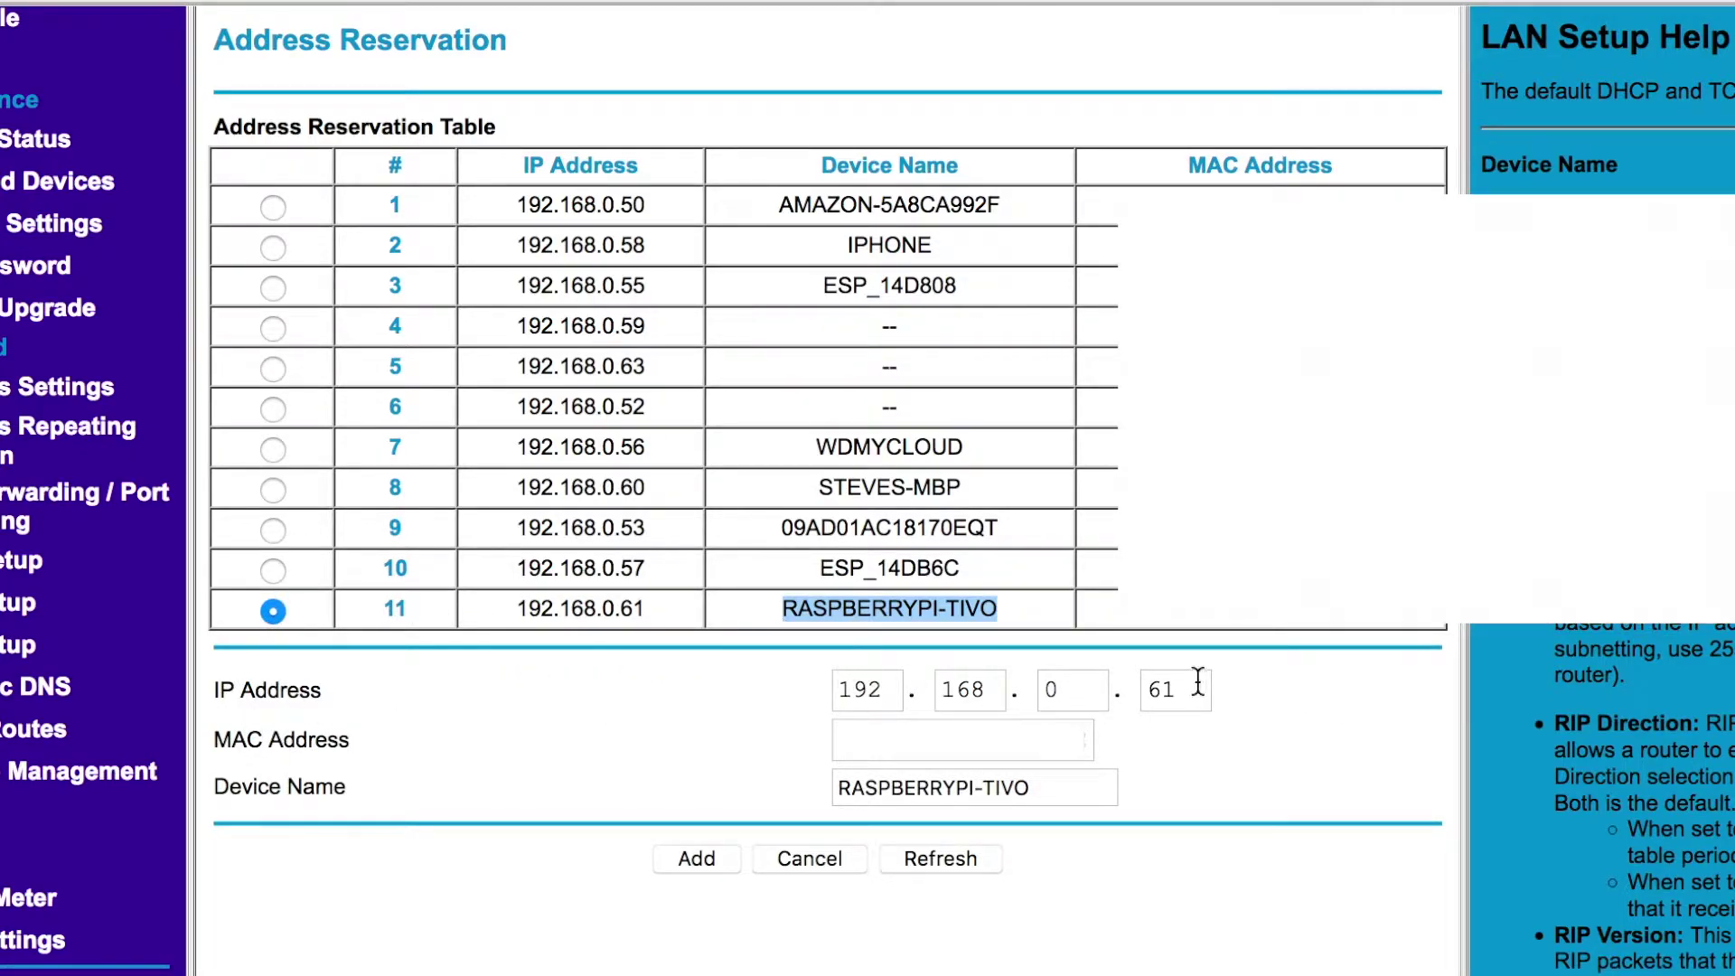
double_click(1162, 689)
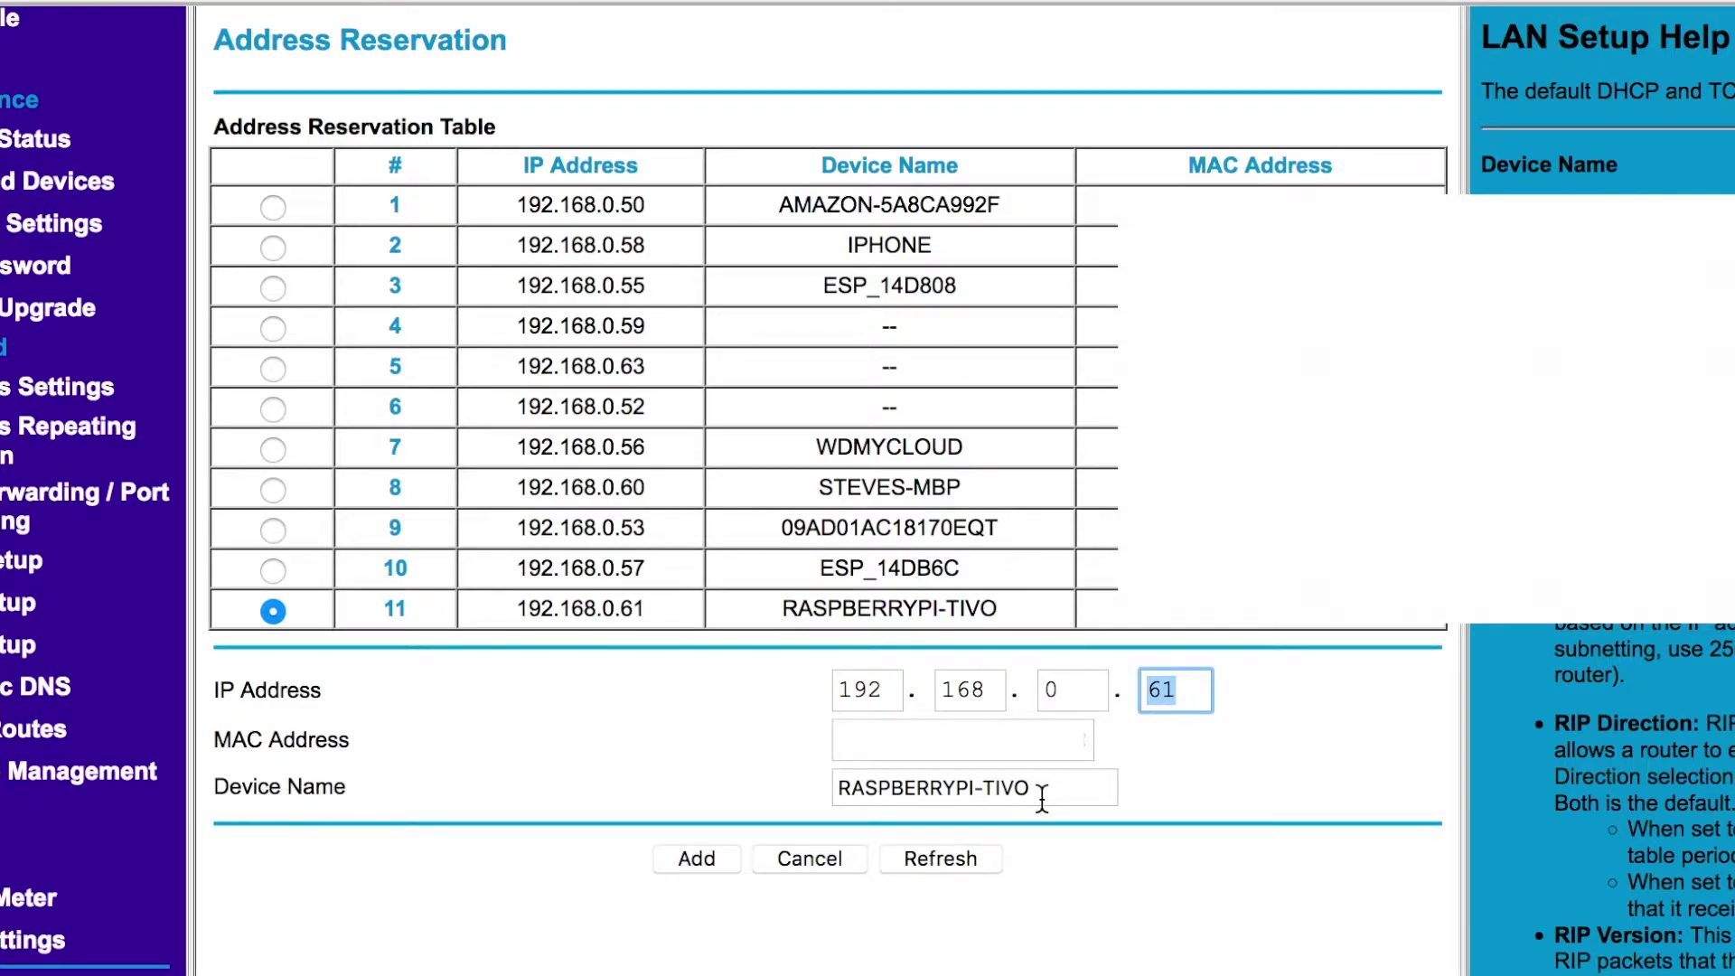
double_click(1202, 691)
type("46")
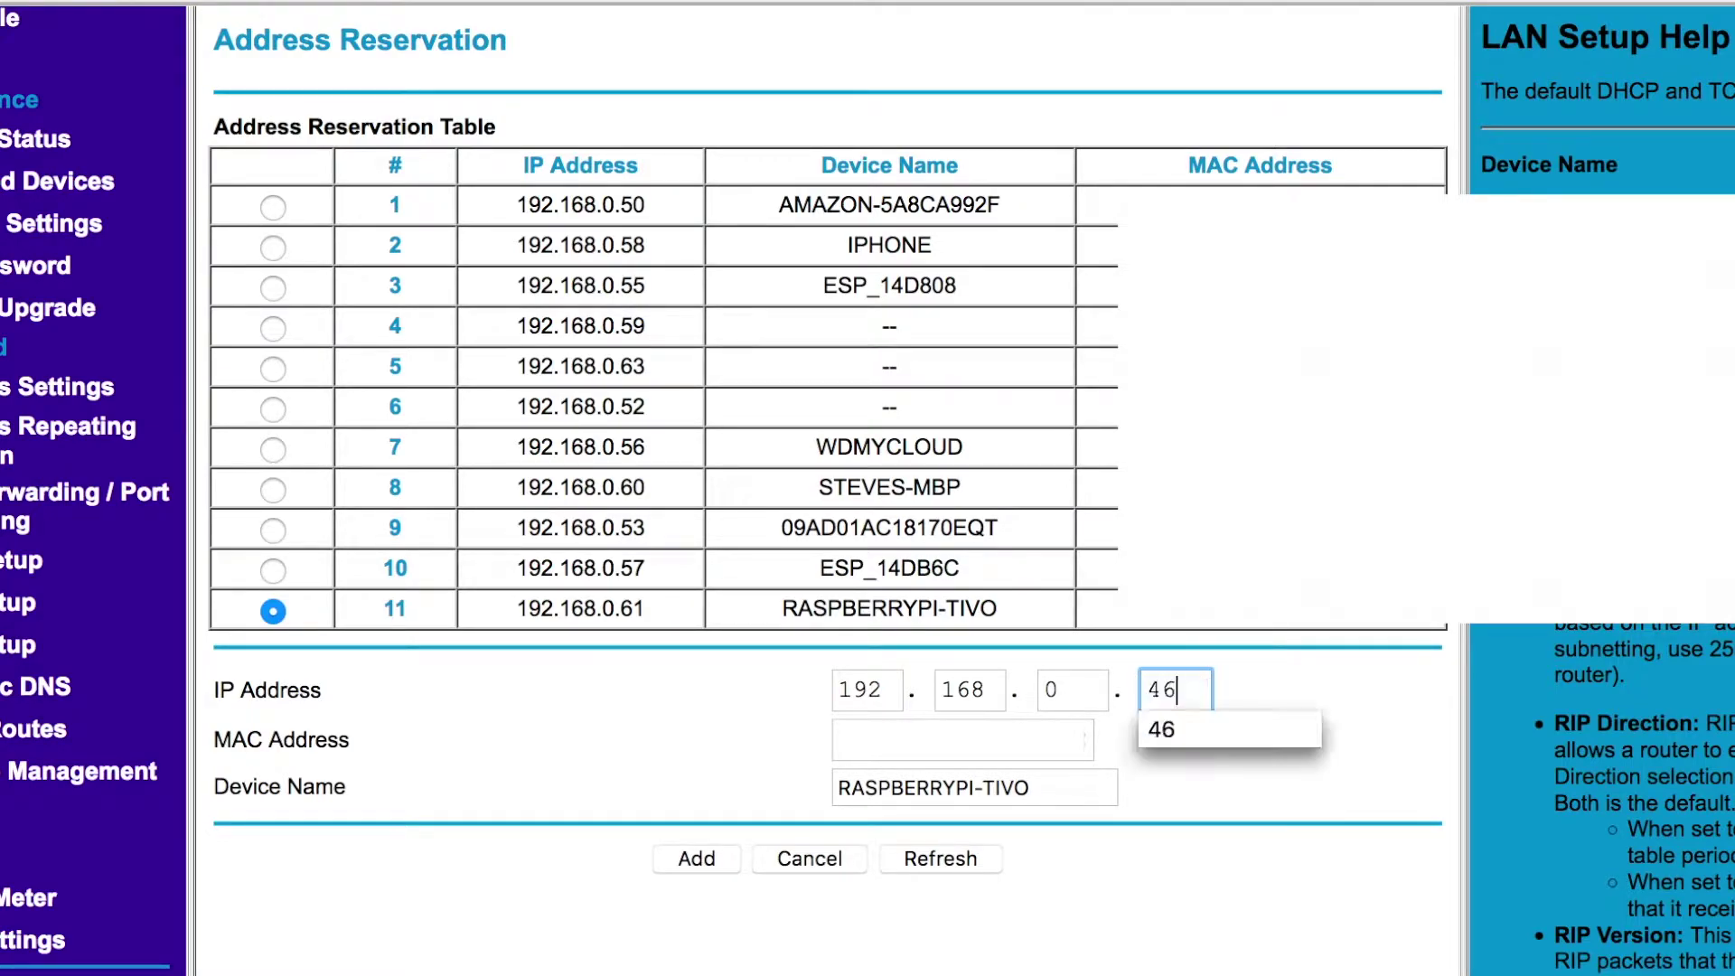
left_click(1207, 741)
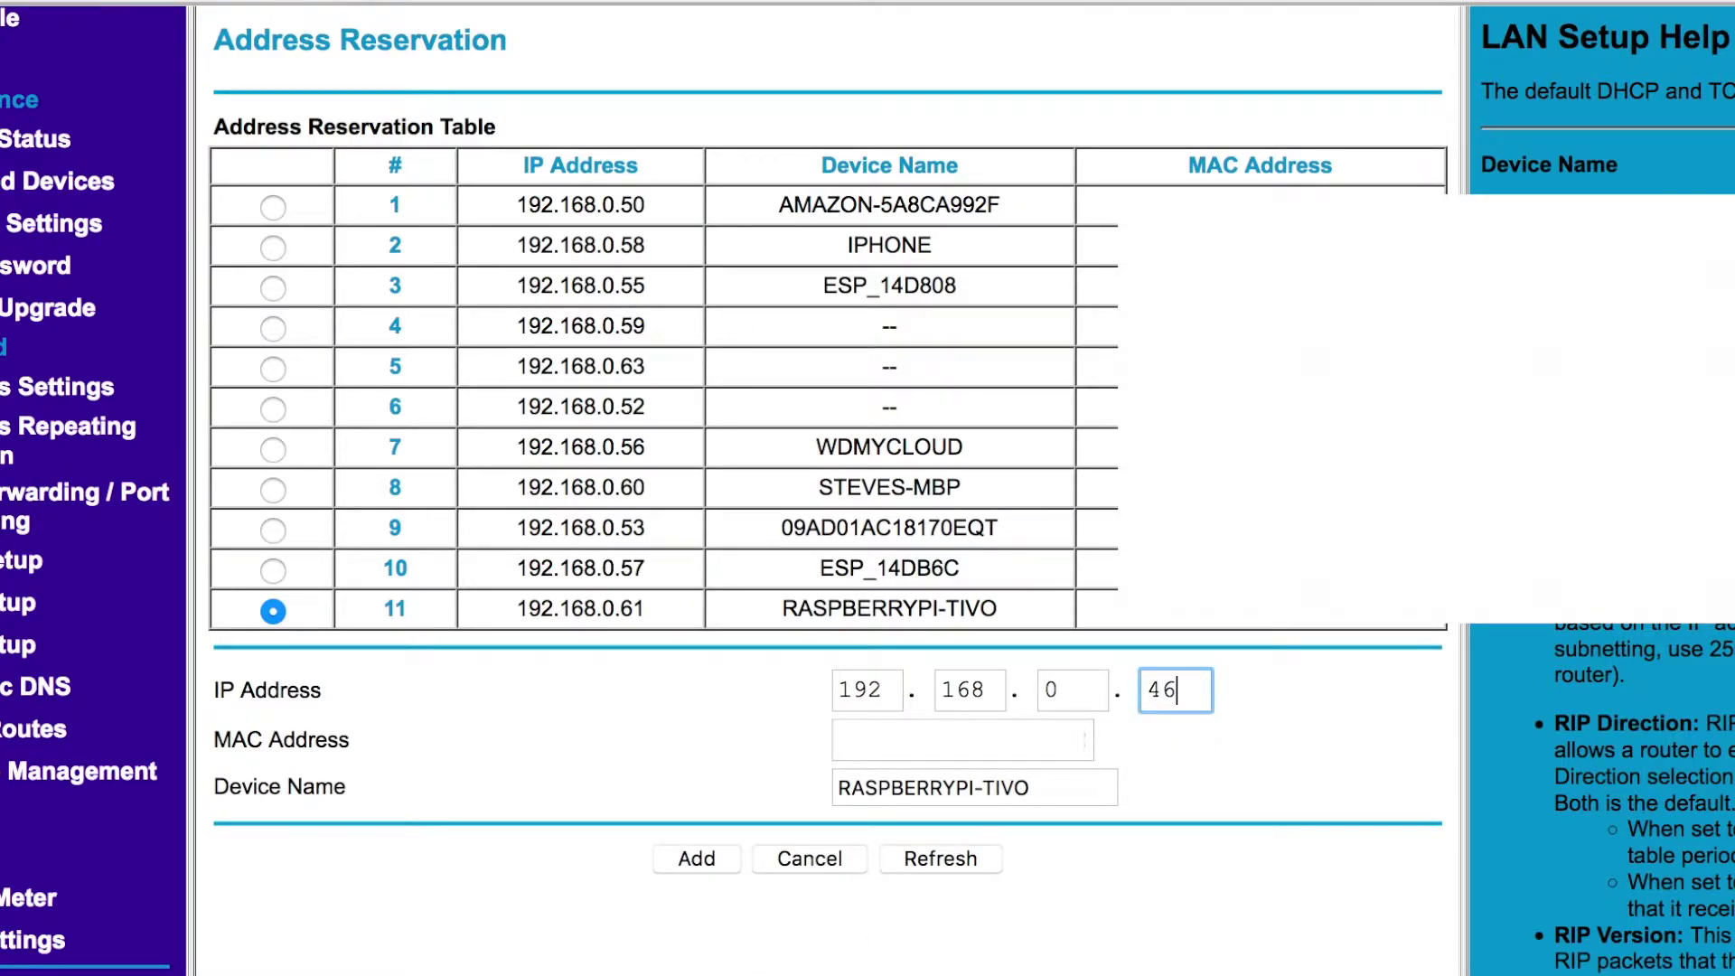
Add the 192.168.0.46 reservation and apply the LAN settings.
left_click(683, 855)
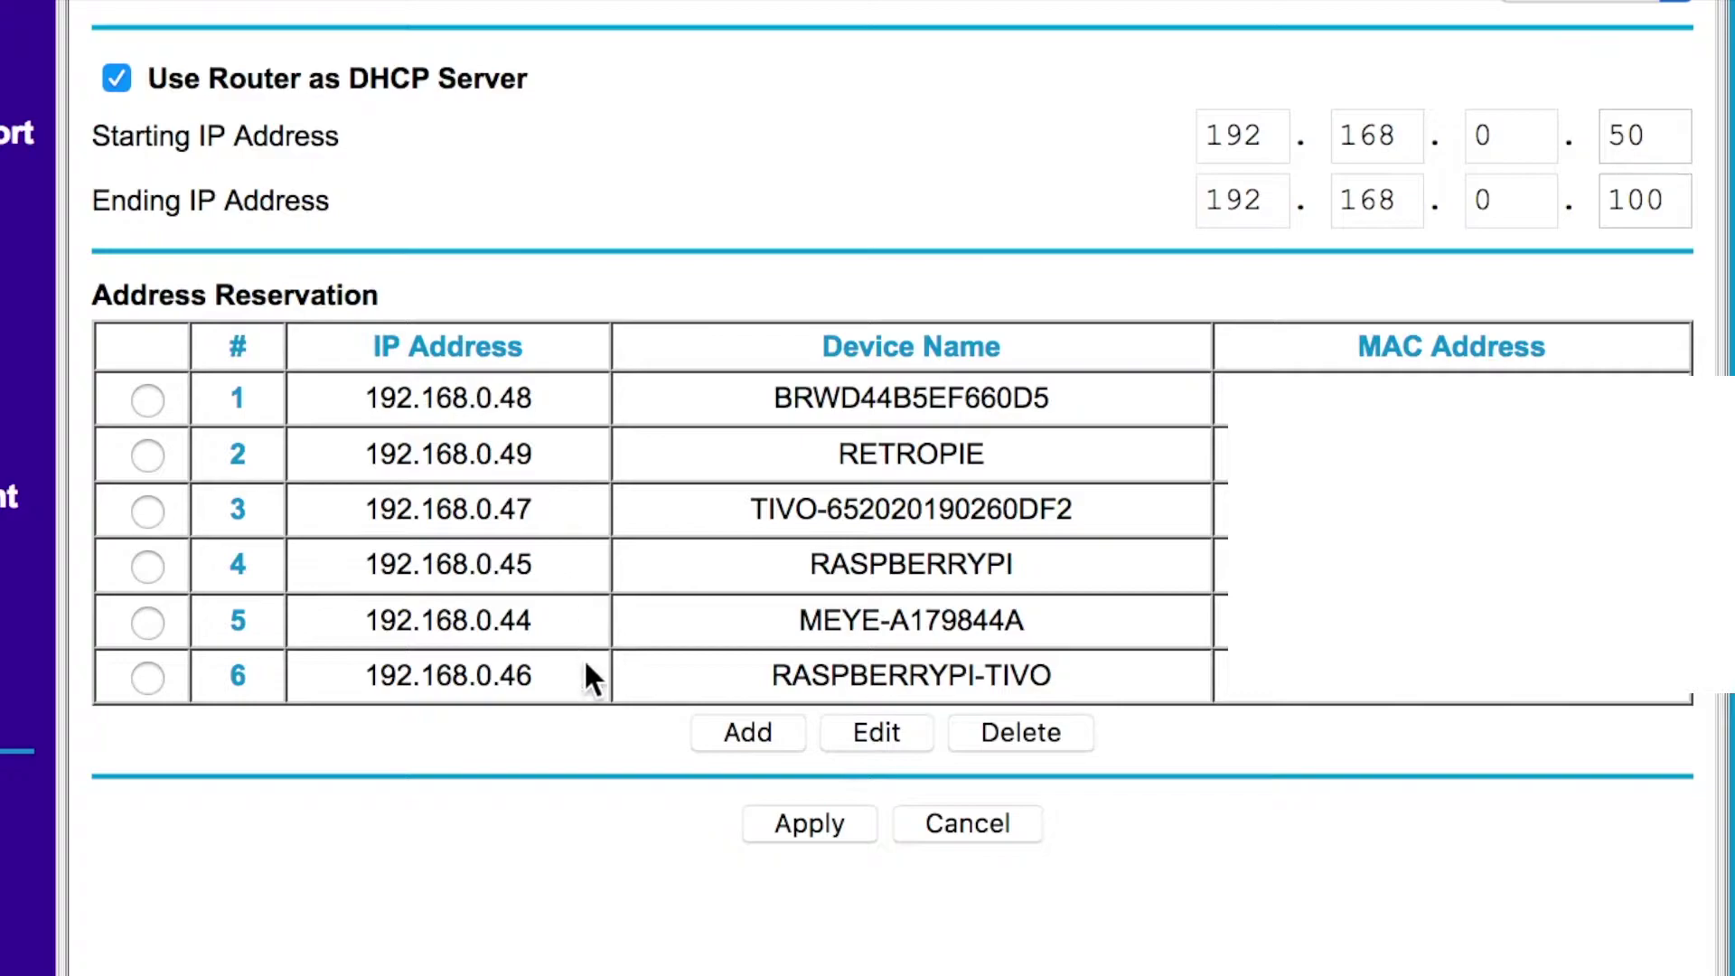
left_click(803, 824)
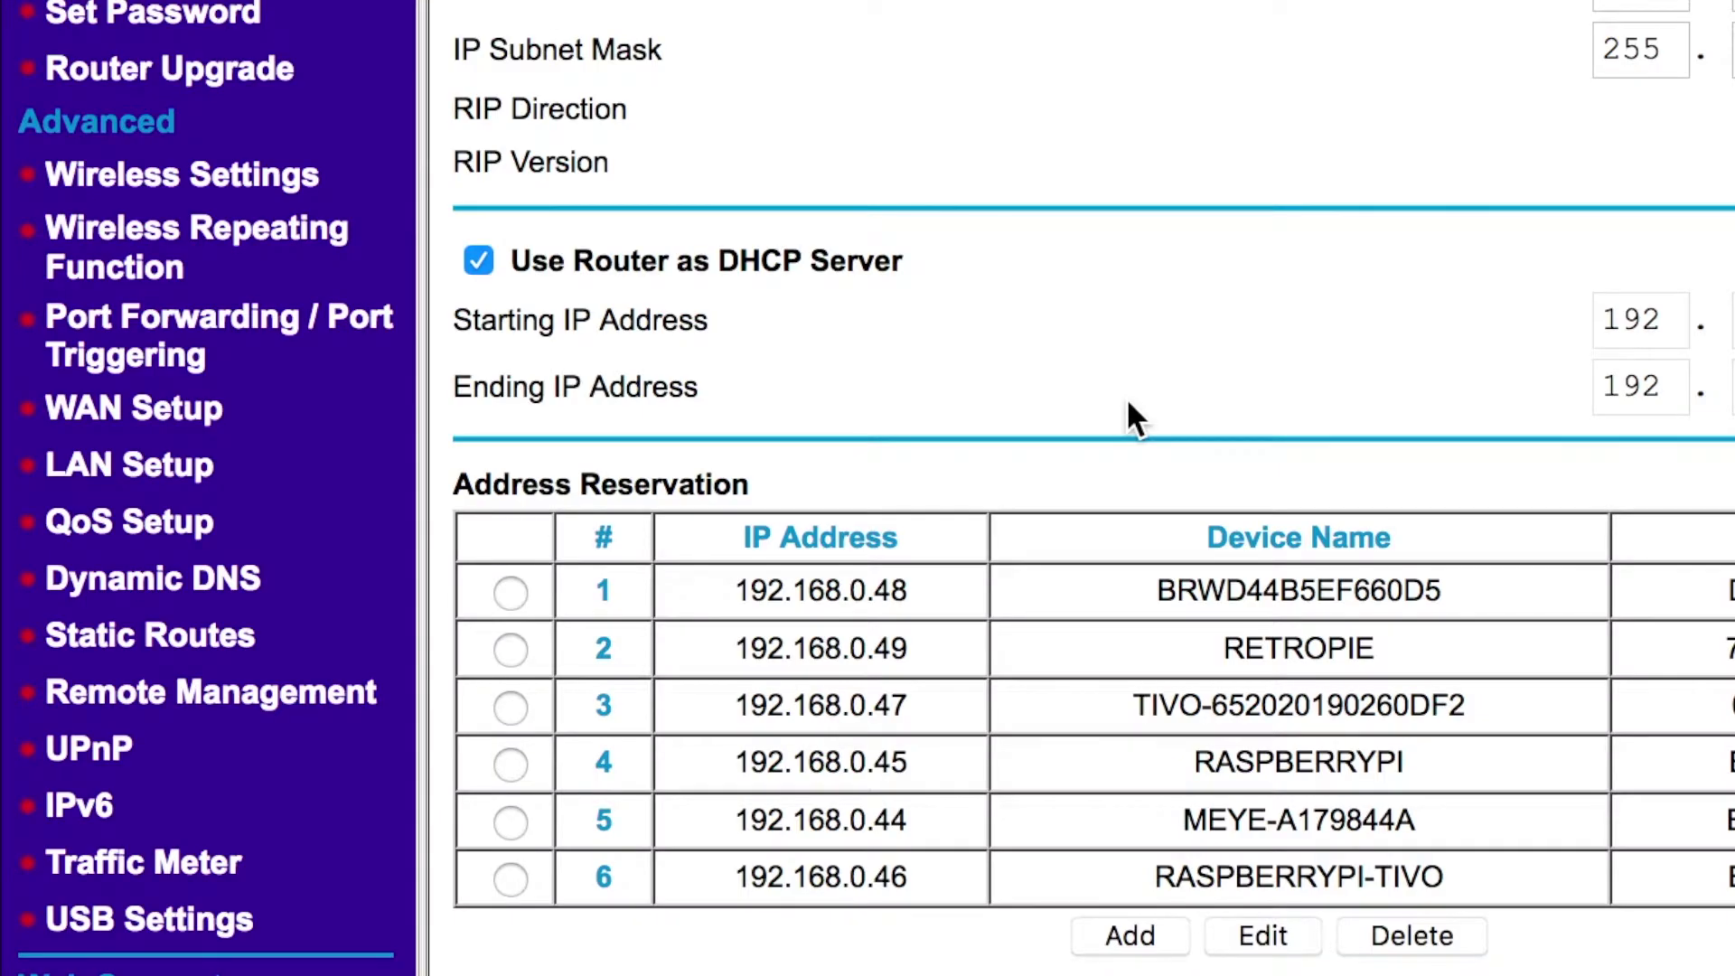
left_click(140, 336)
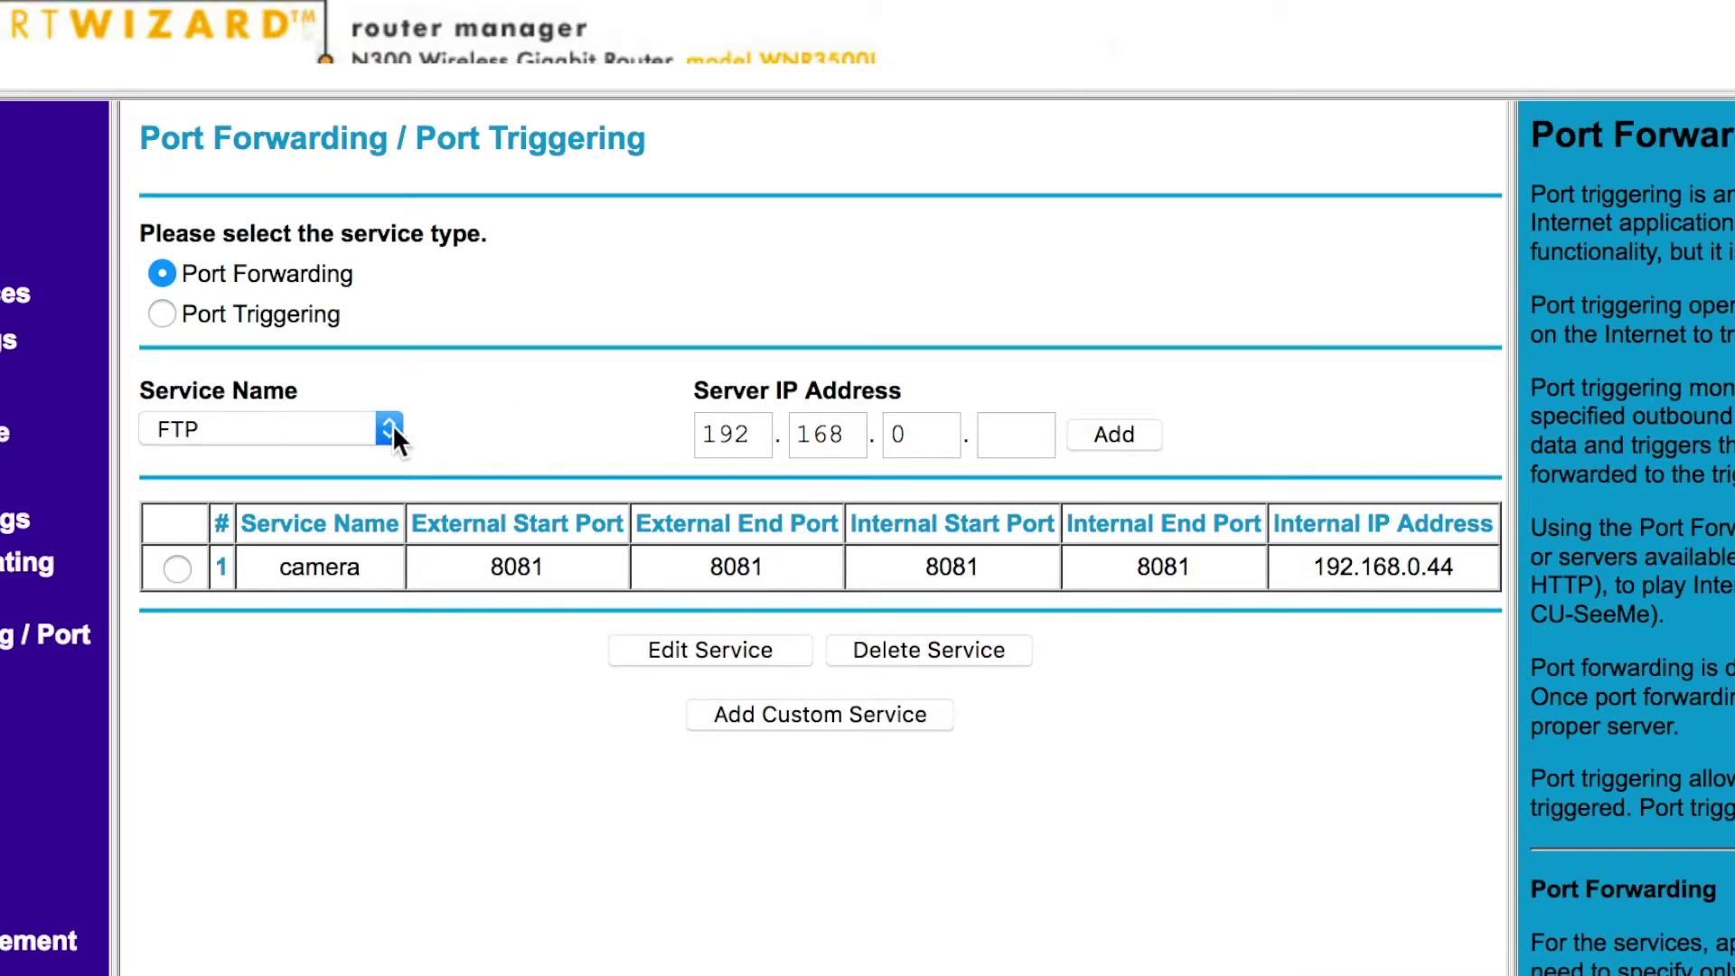
Create a custom port forwarding service named webserver for RASPBERRYPI-TIVO.
left_click(799, 719)
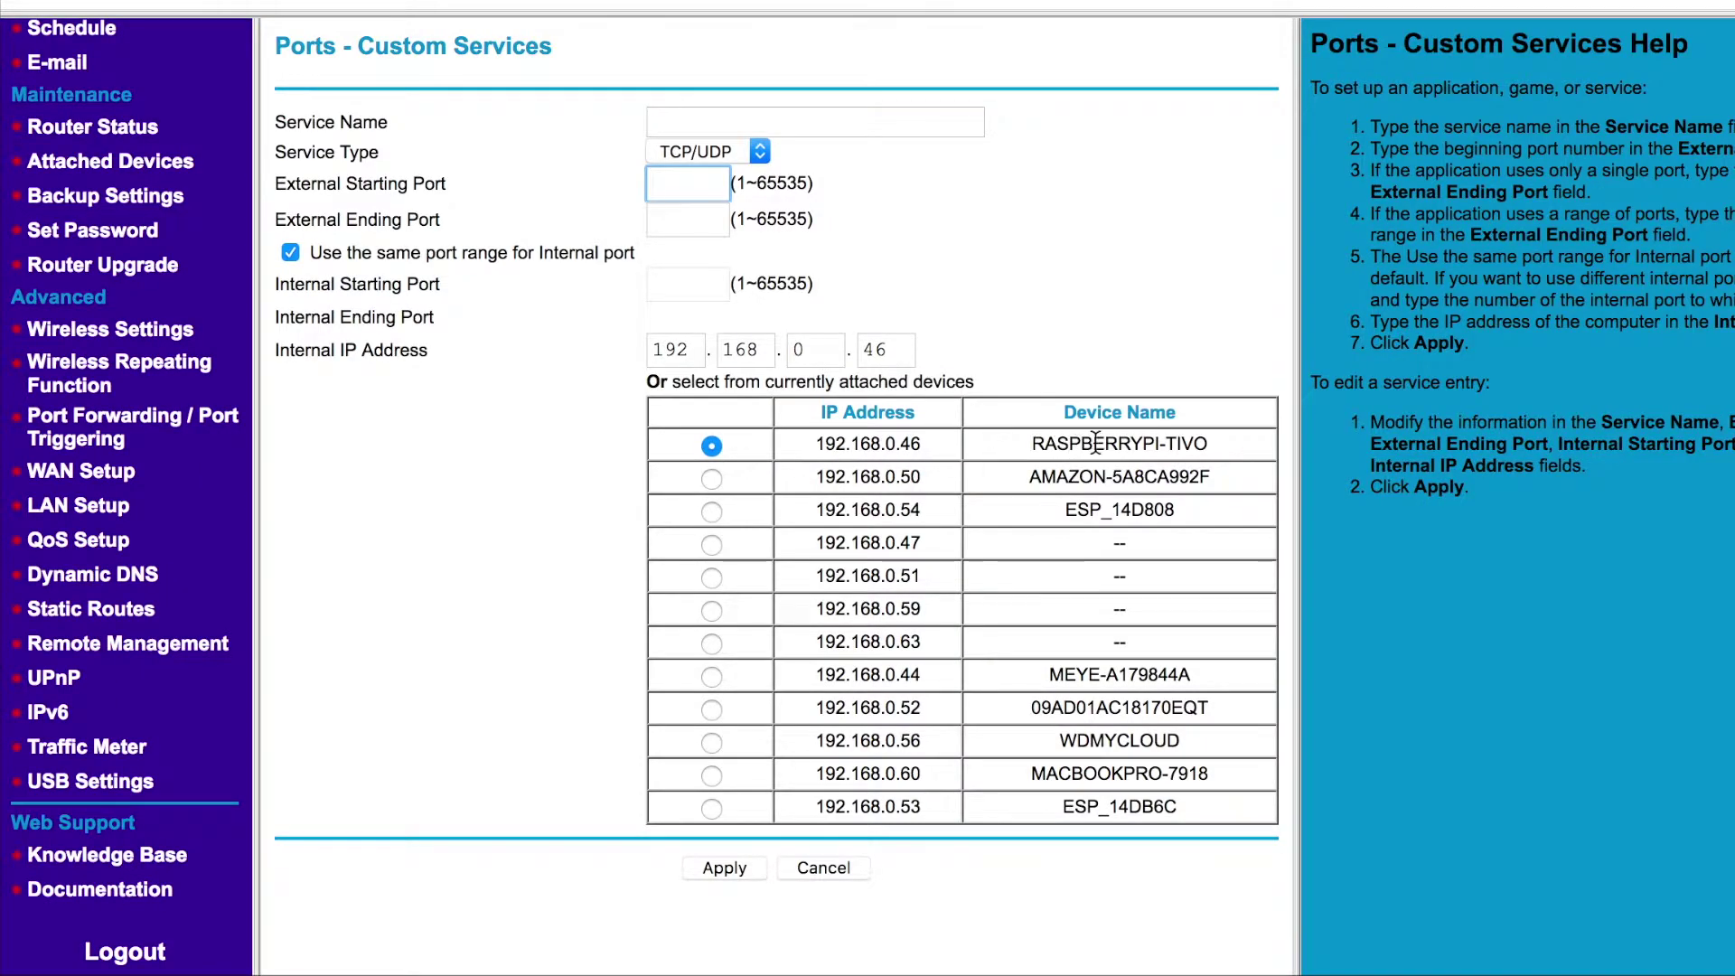
left_click_drag(1056, 443, 1193, 443)
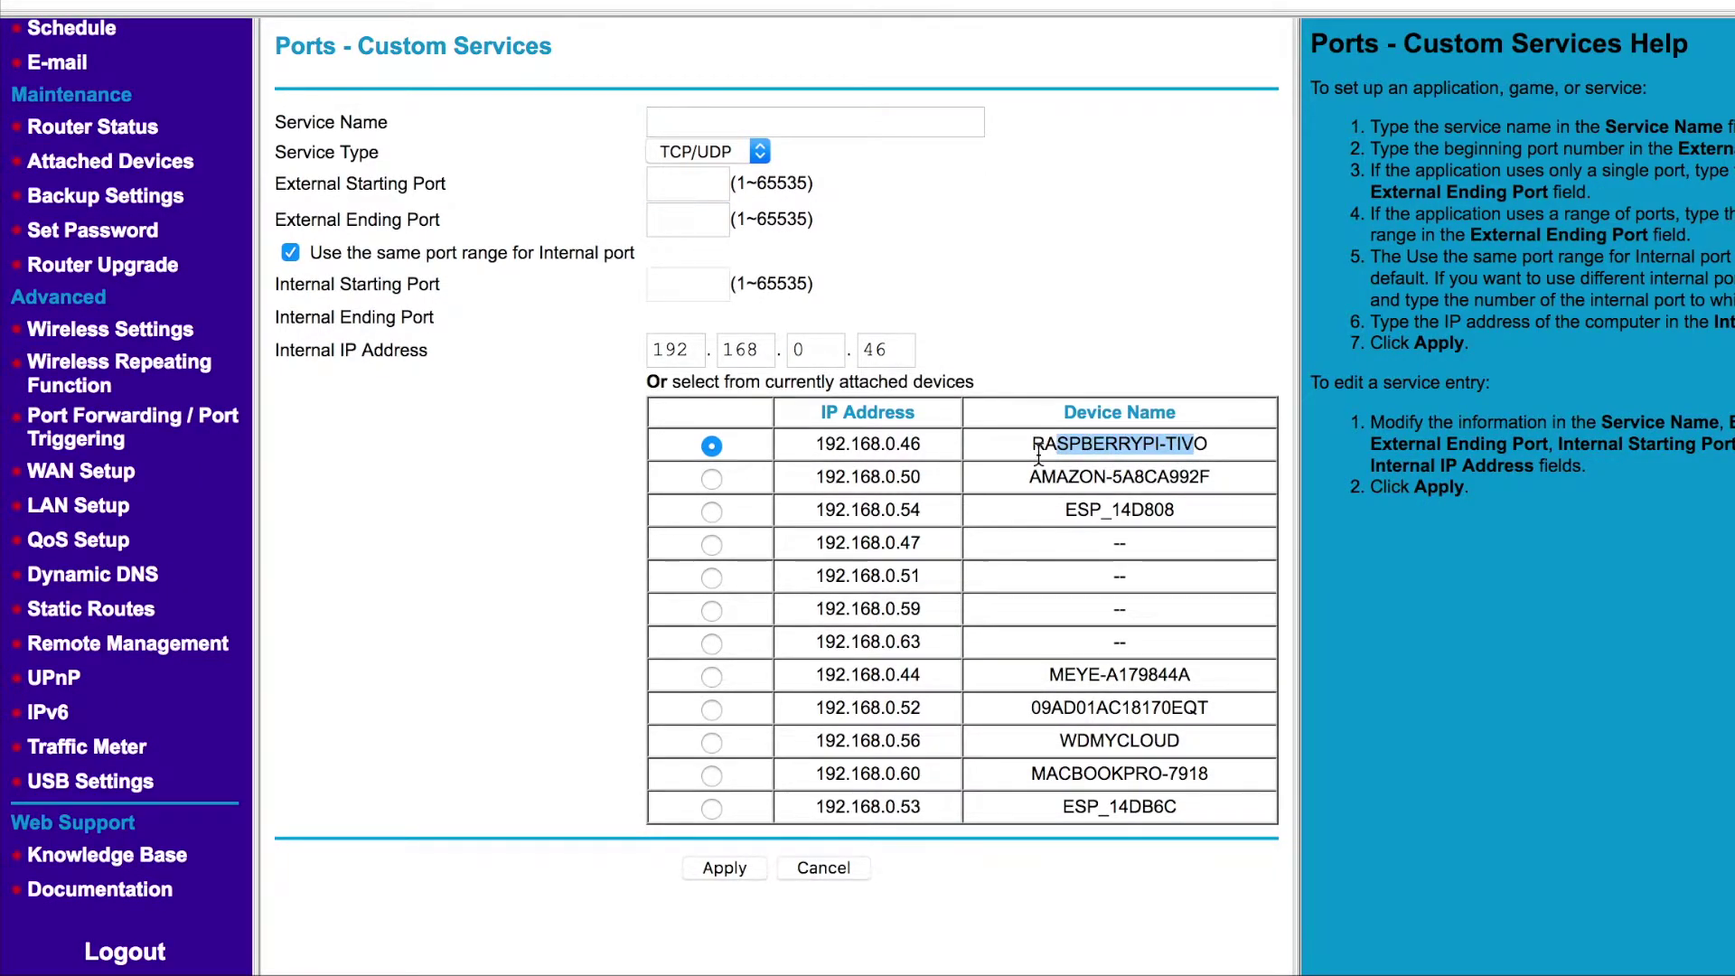
left_click(836, 126)
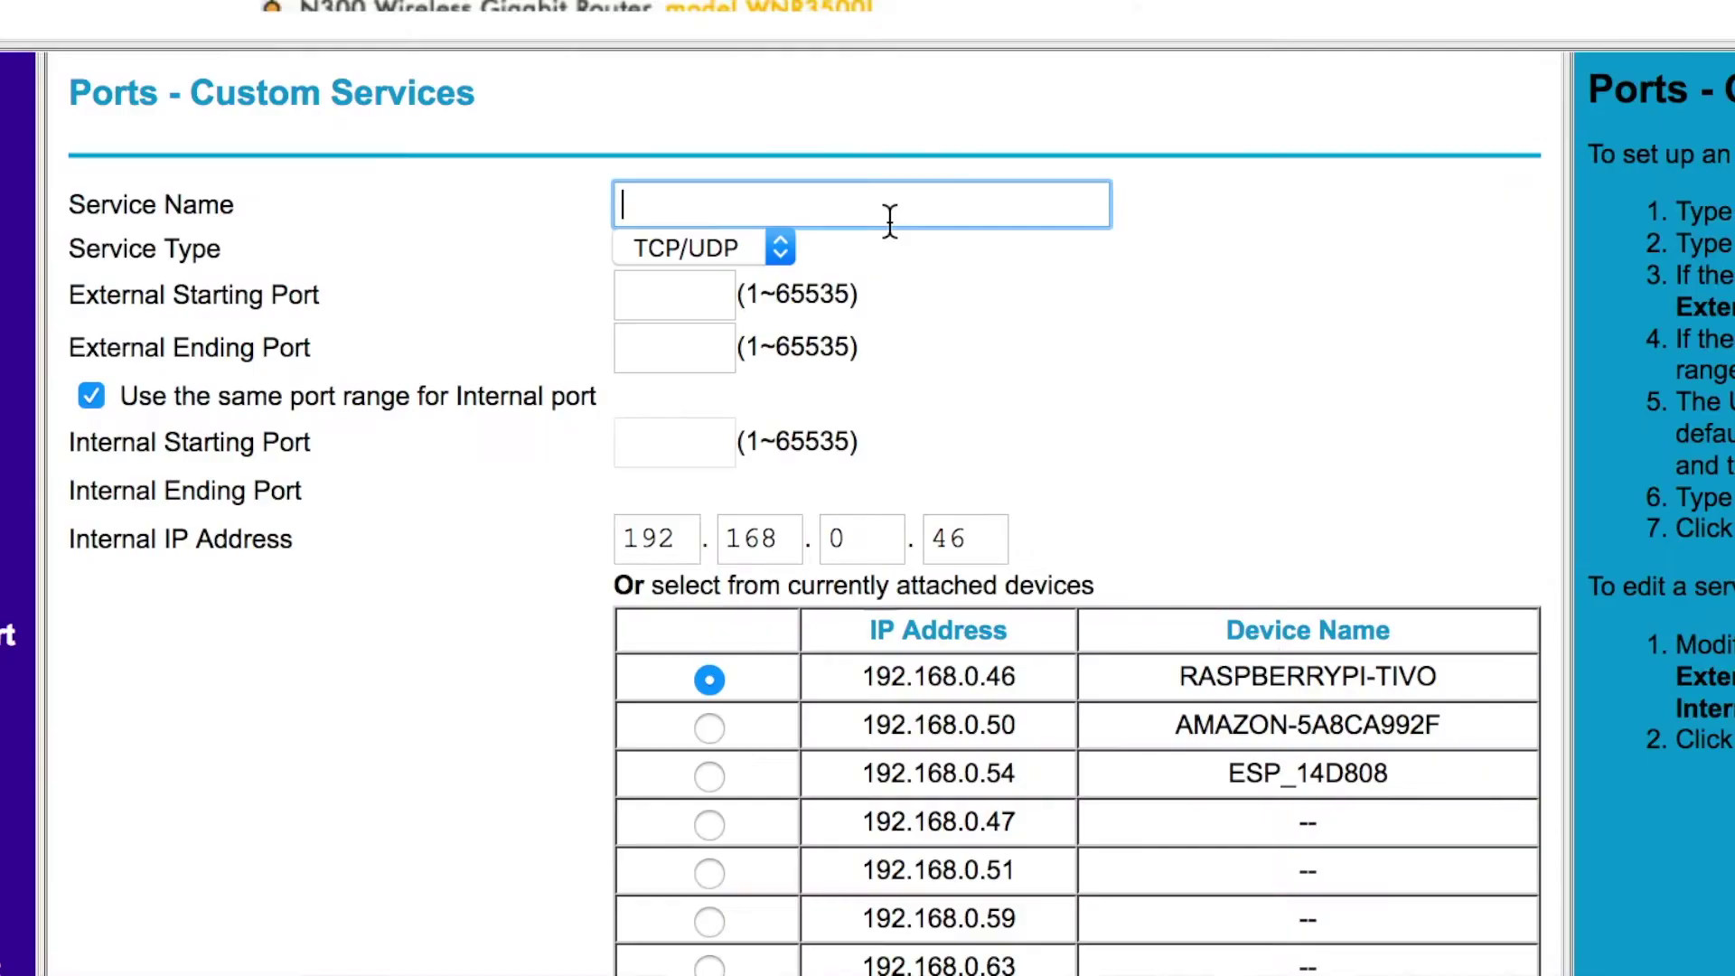
type("webserver")
left_click(93, 294)
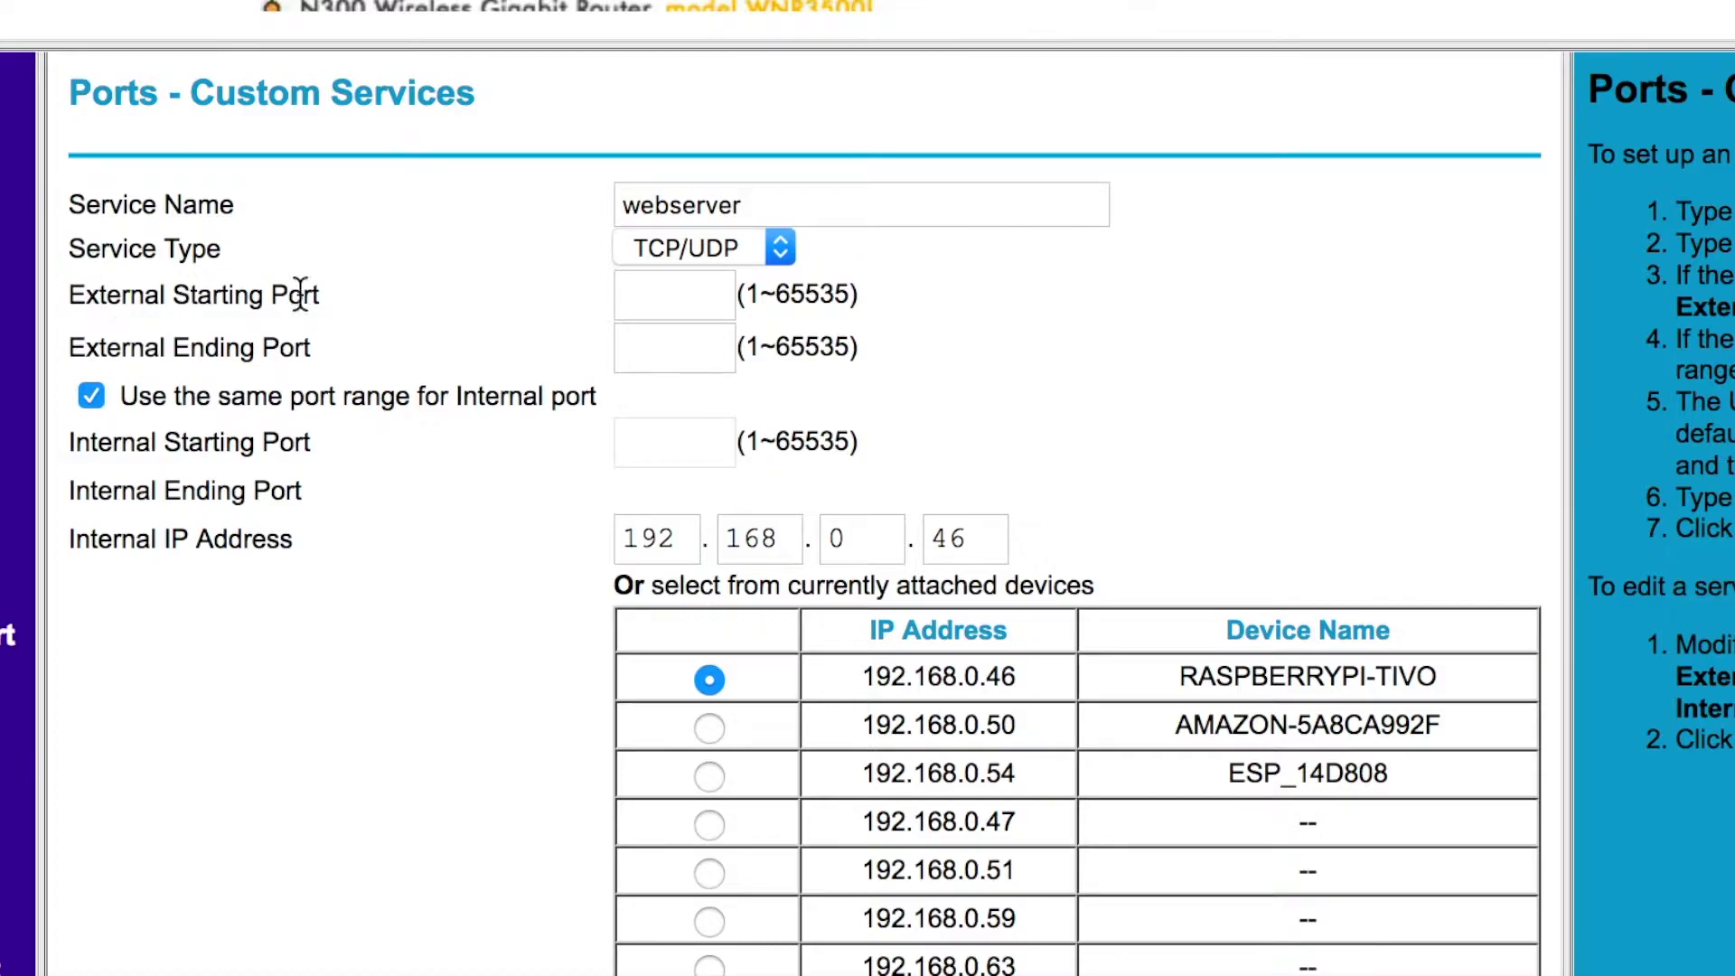
Set external ports 5000 to 5000 and save the rule forwarding to 192.168.0.46.
left_click(698, 294)
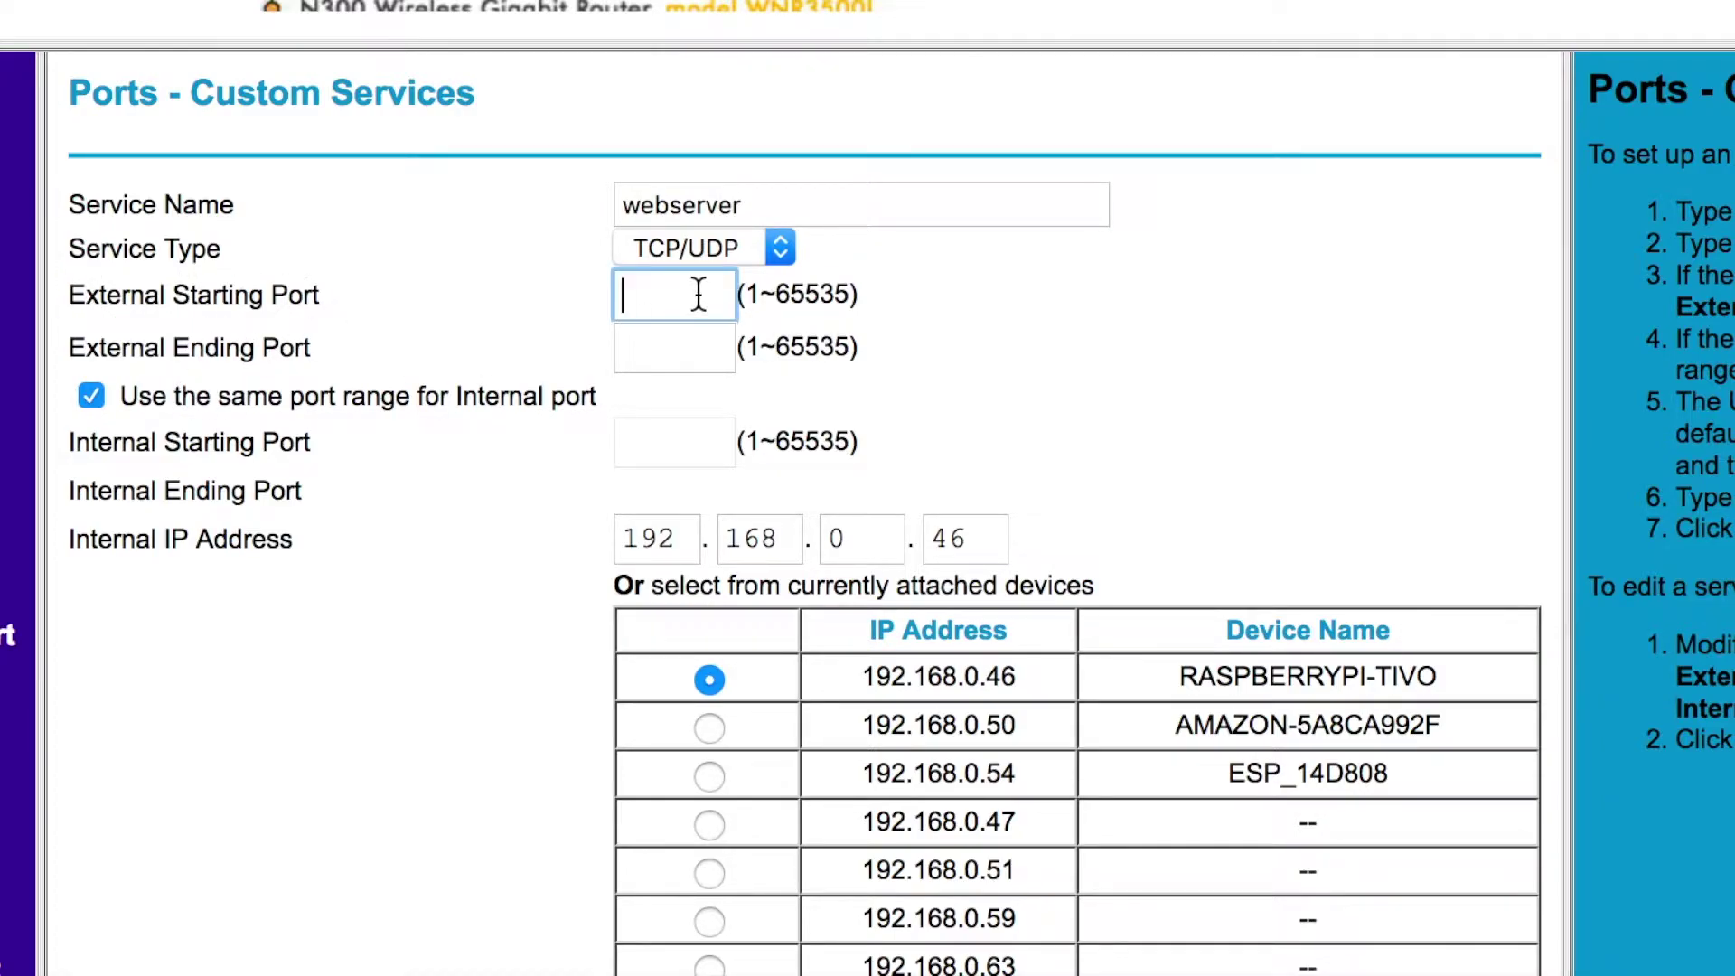
type("5000")
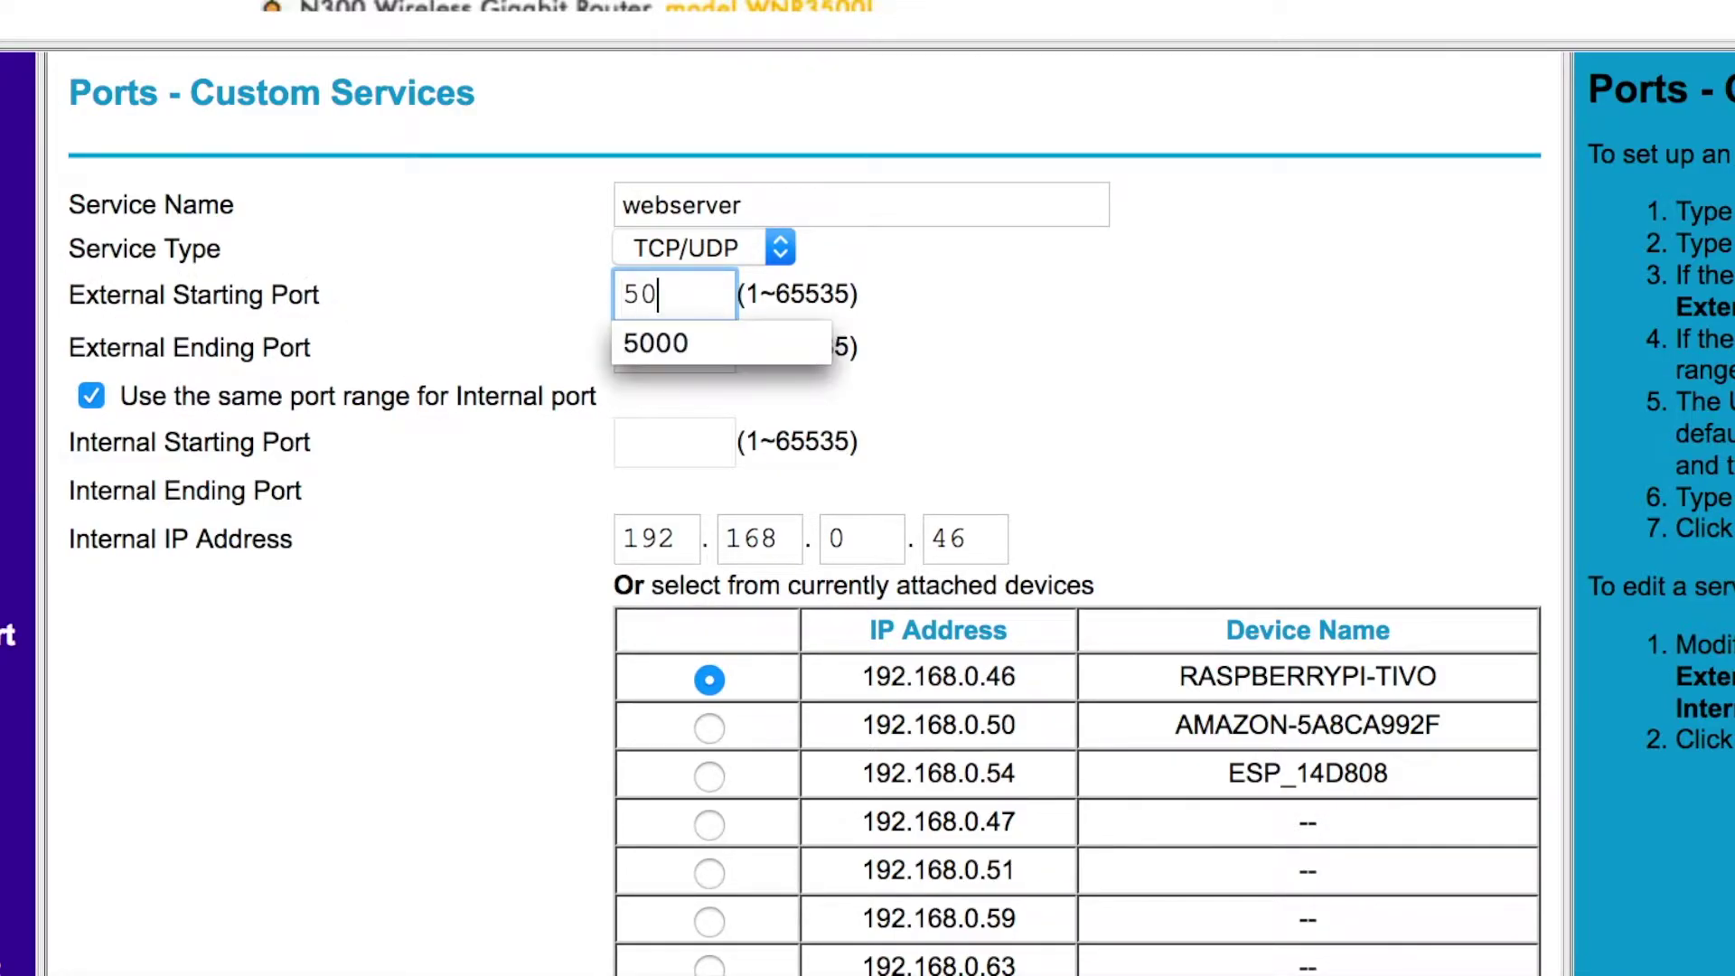
left_click(899, 351)
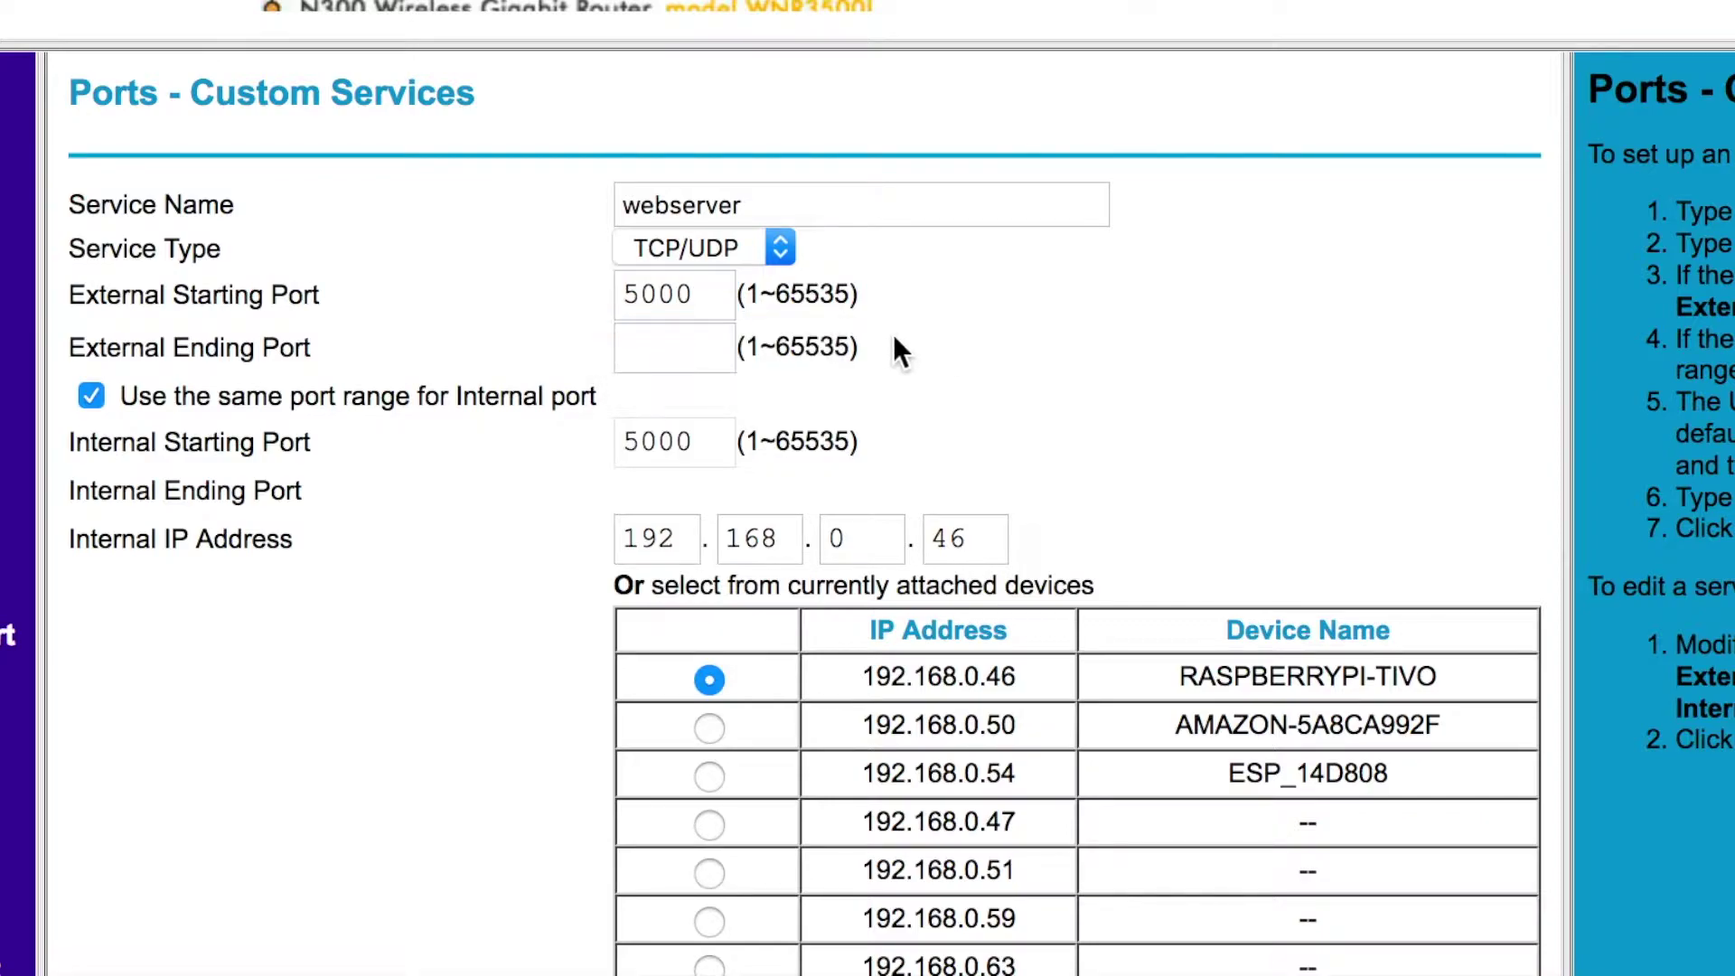
left_click(684, 346)
type("5000")
key("Return")
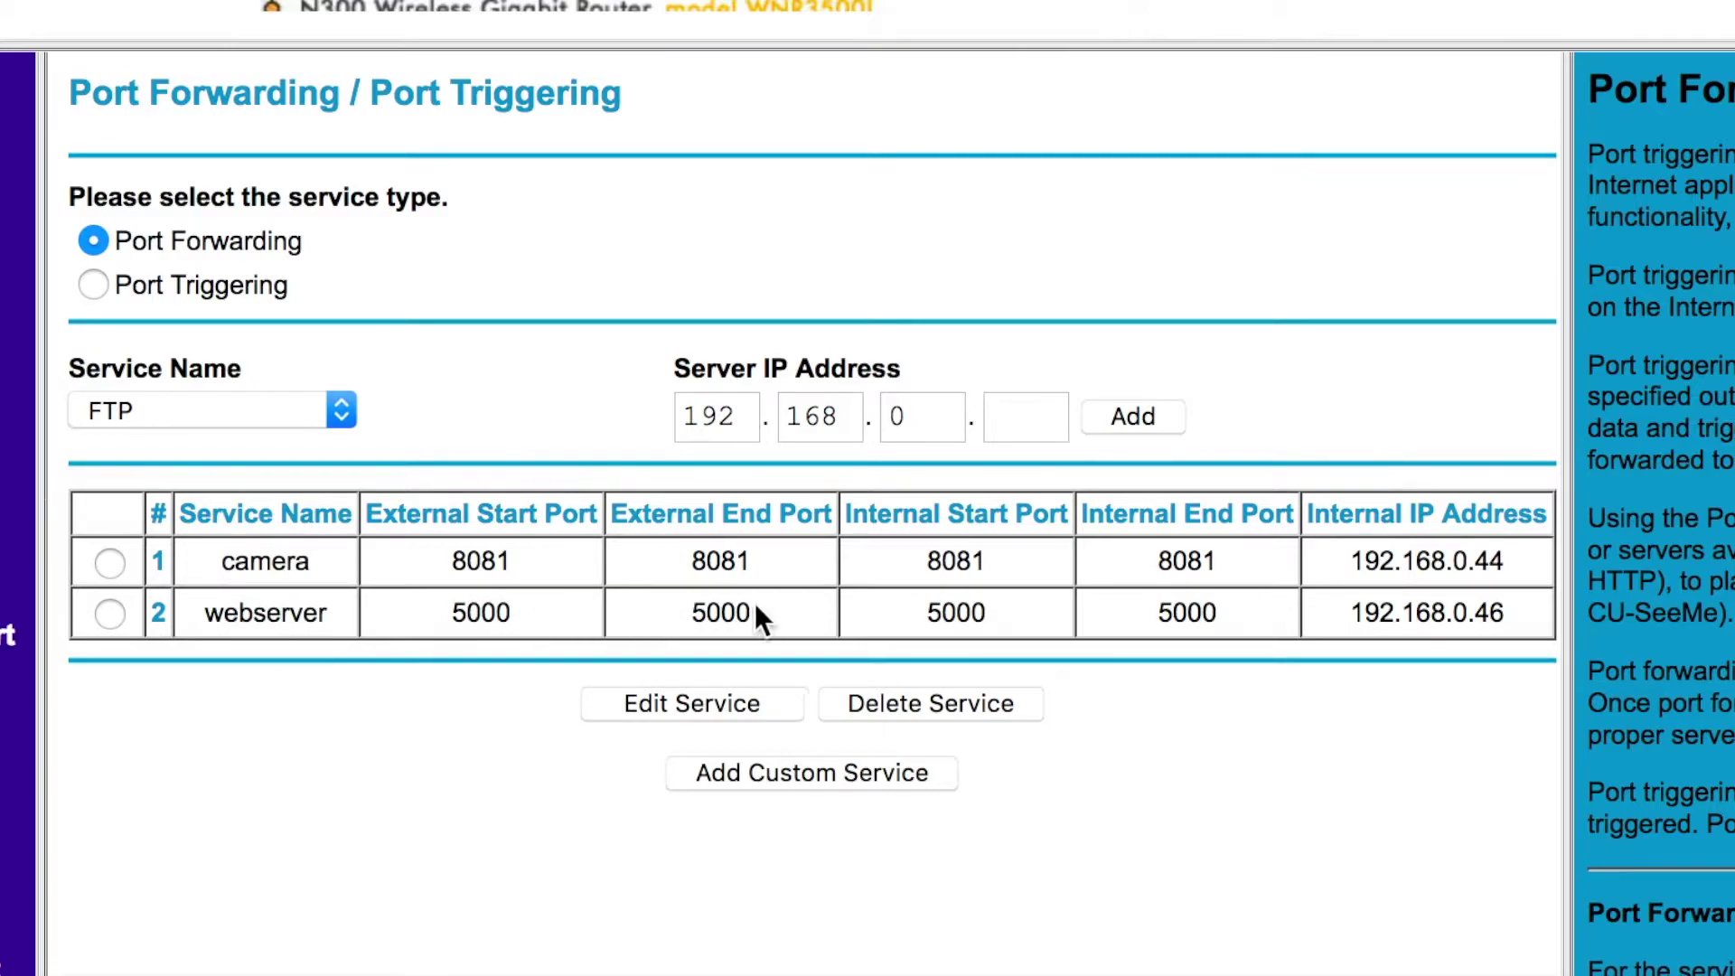
double_click(1426, 618)
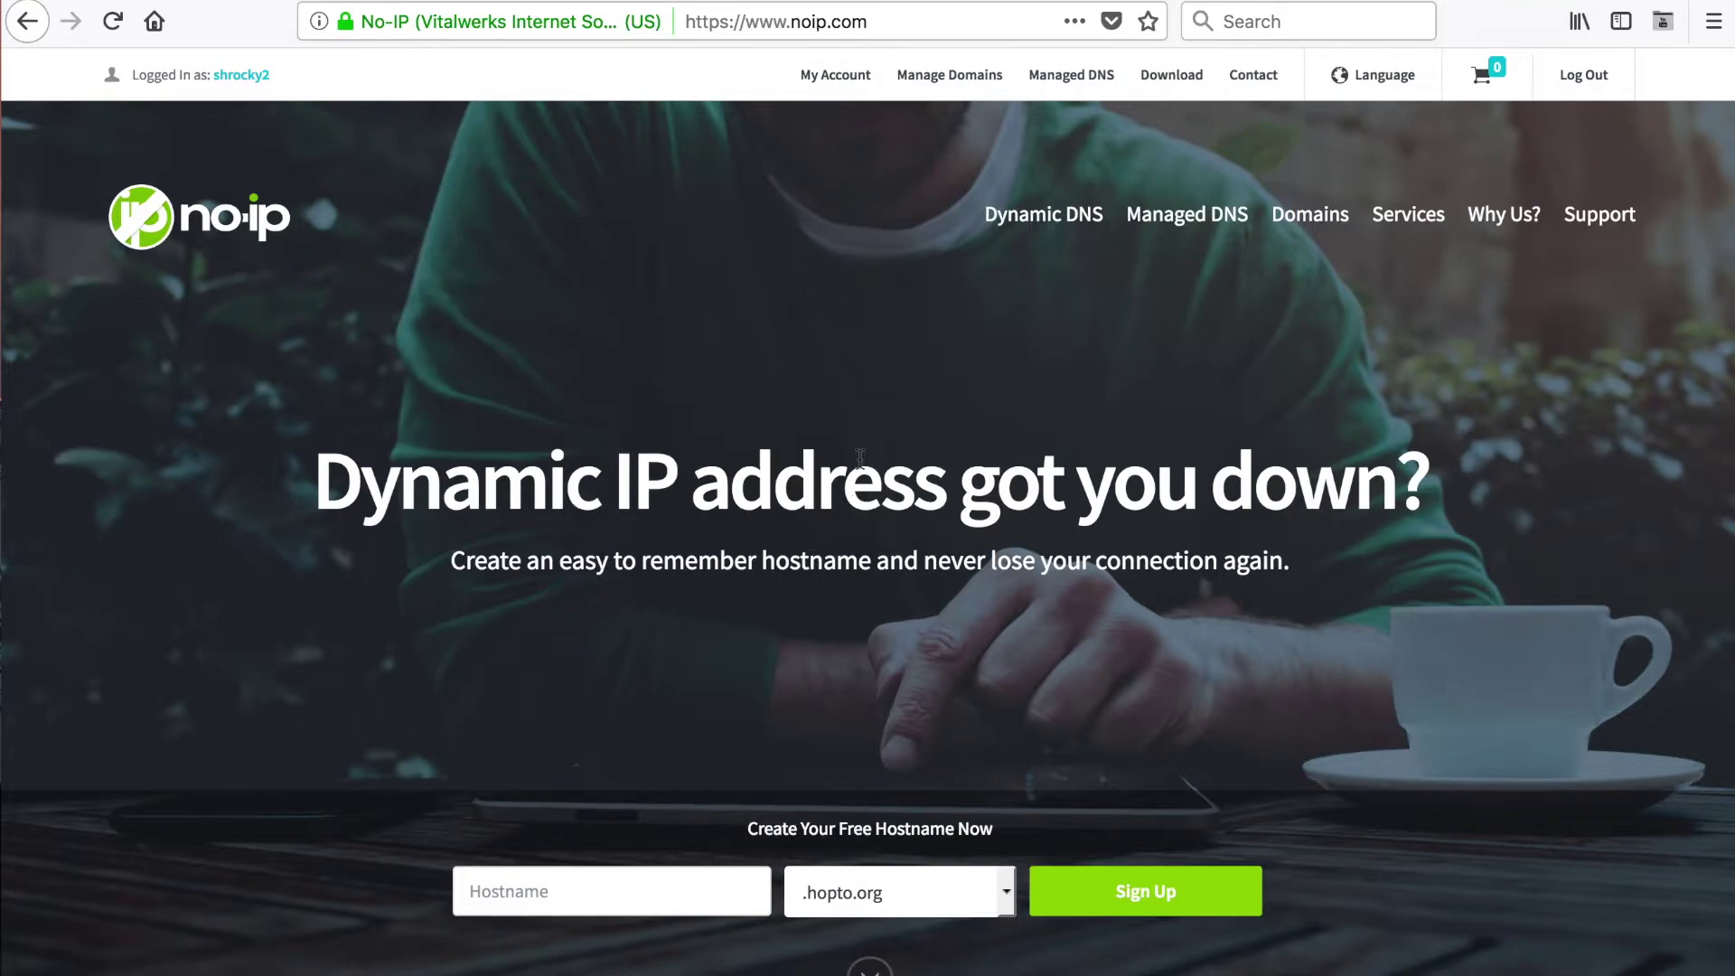
Start a new No-IP hostname mywebservertest on the hopto.org domain.
left_click(824, 83)
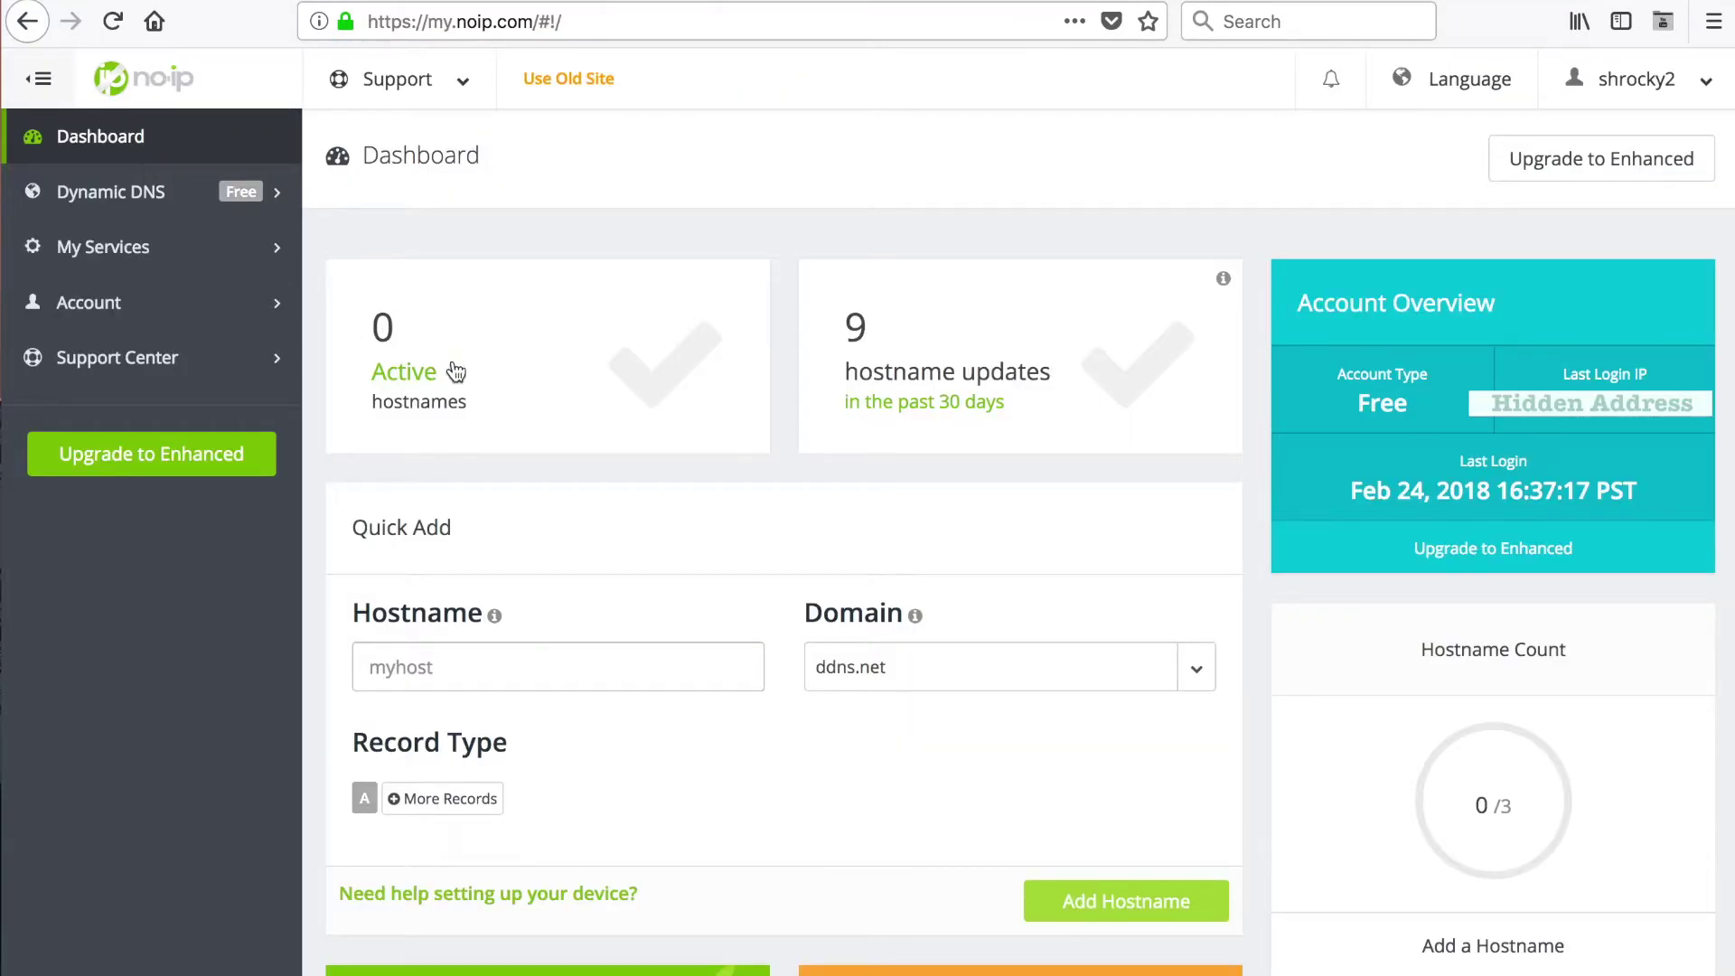
left_click(534, 411)
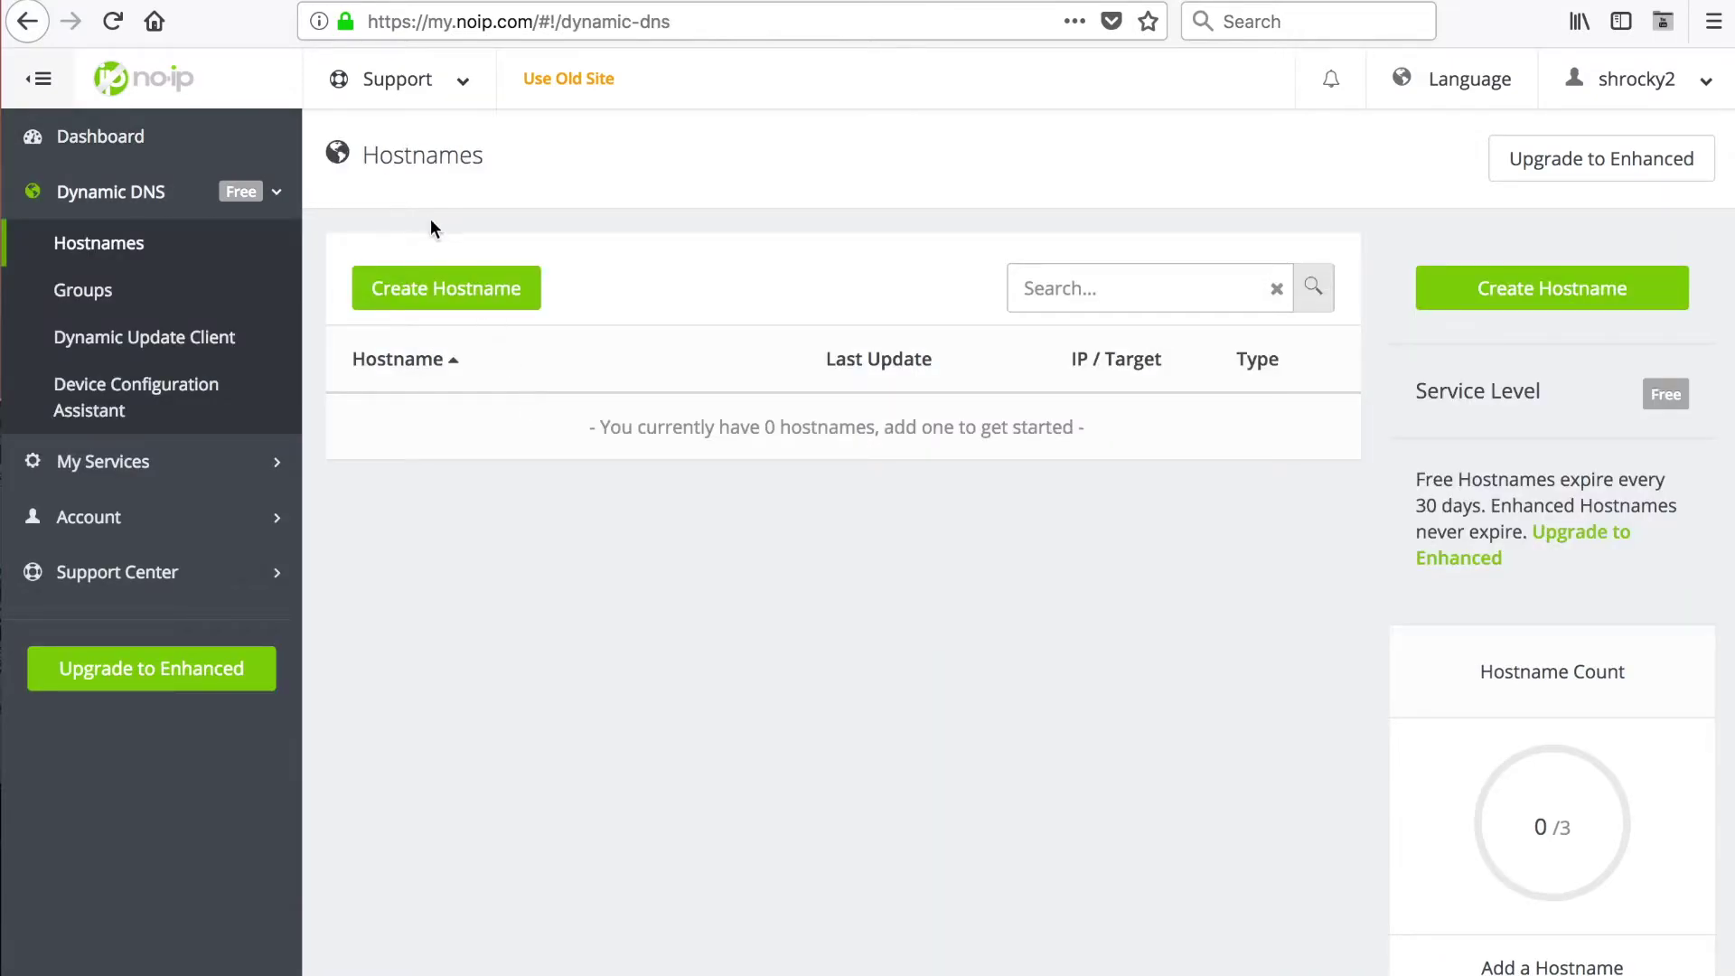
left_click(455, 305)
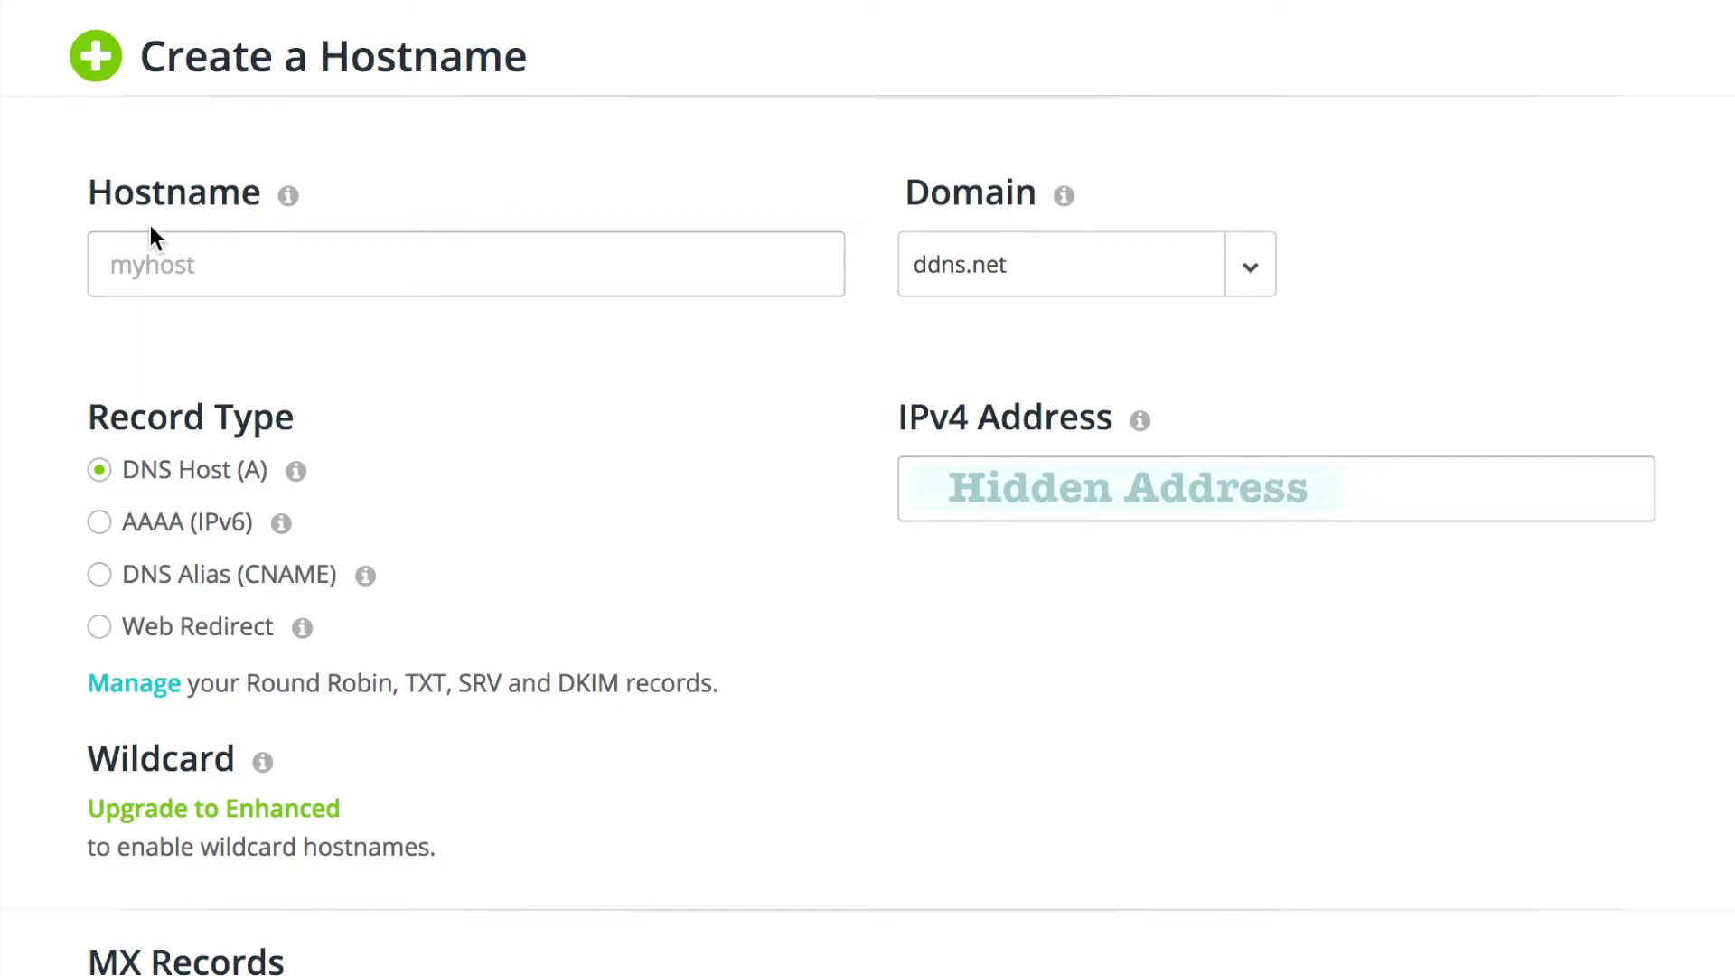
left_click(193, 276)
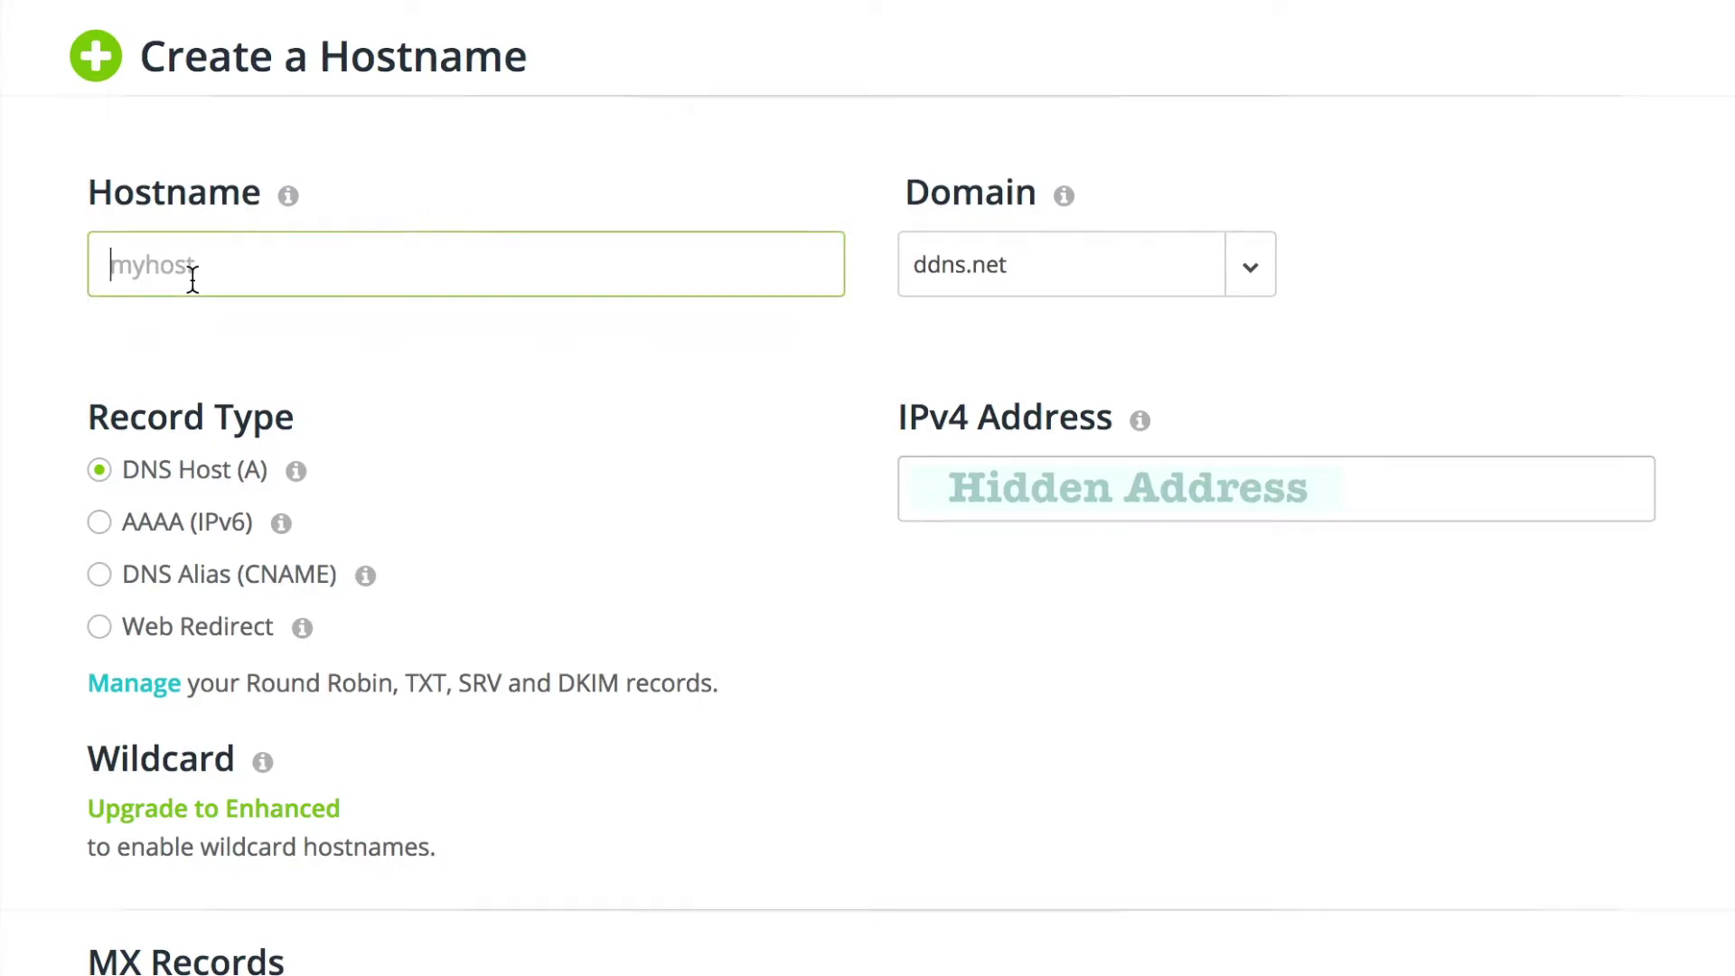
type("mywebservertest")
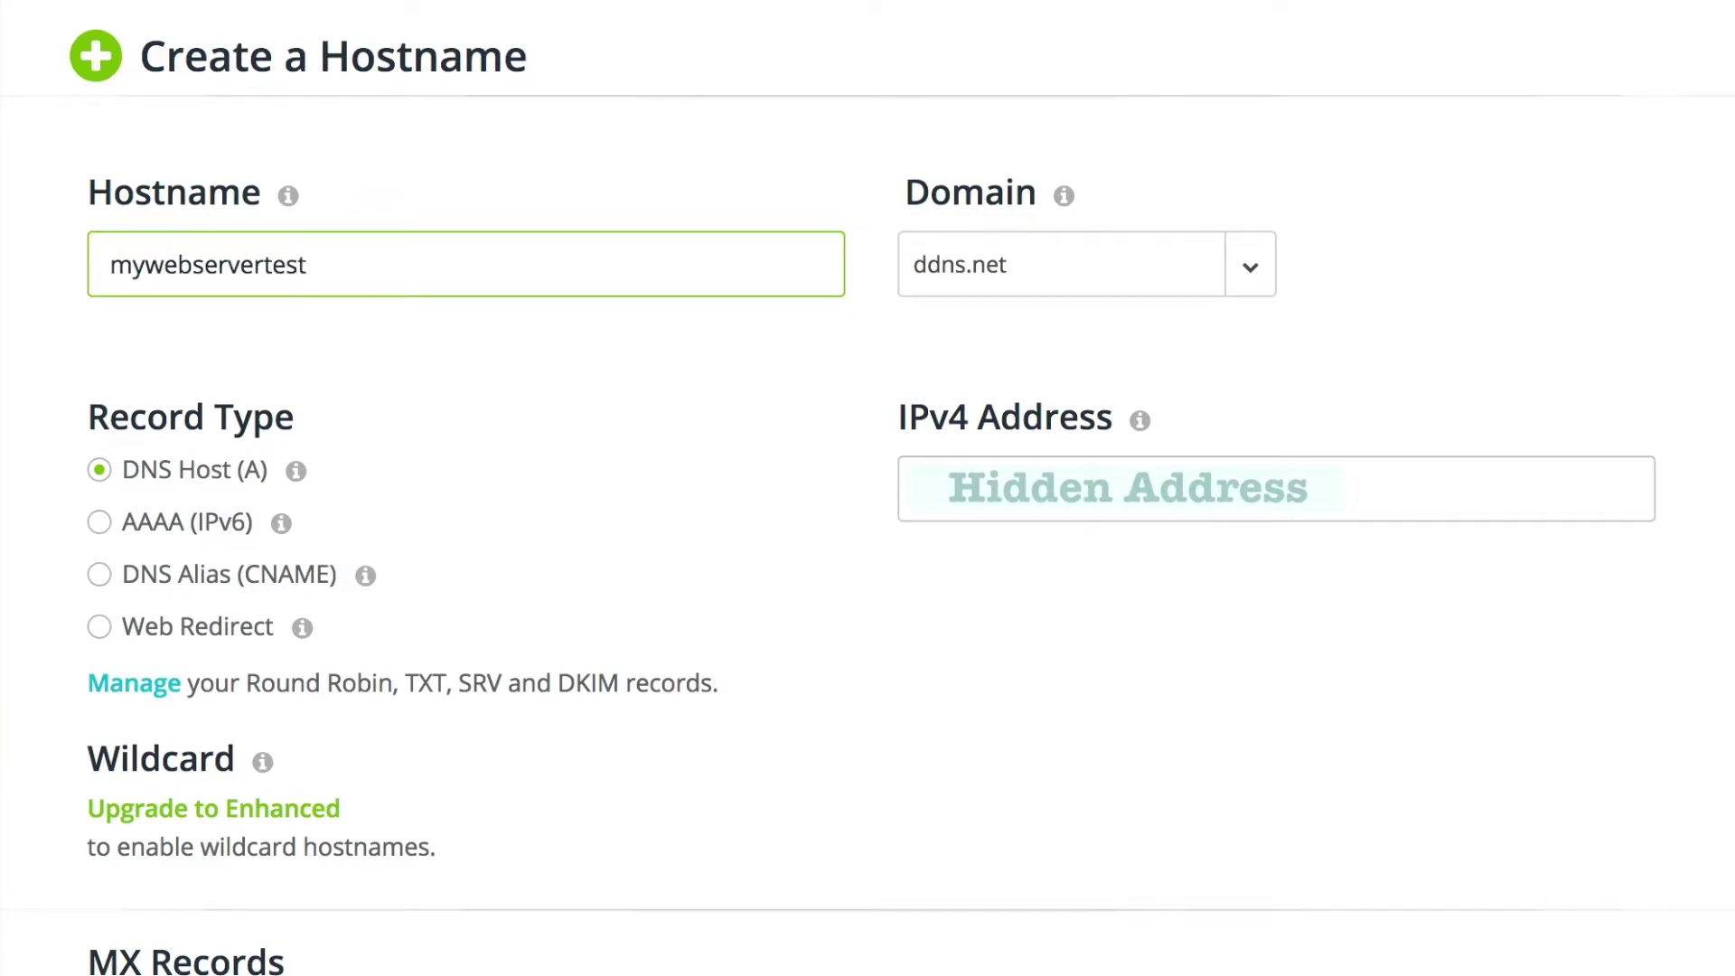
left_click(988, 295)
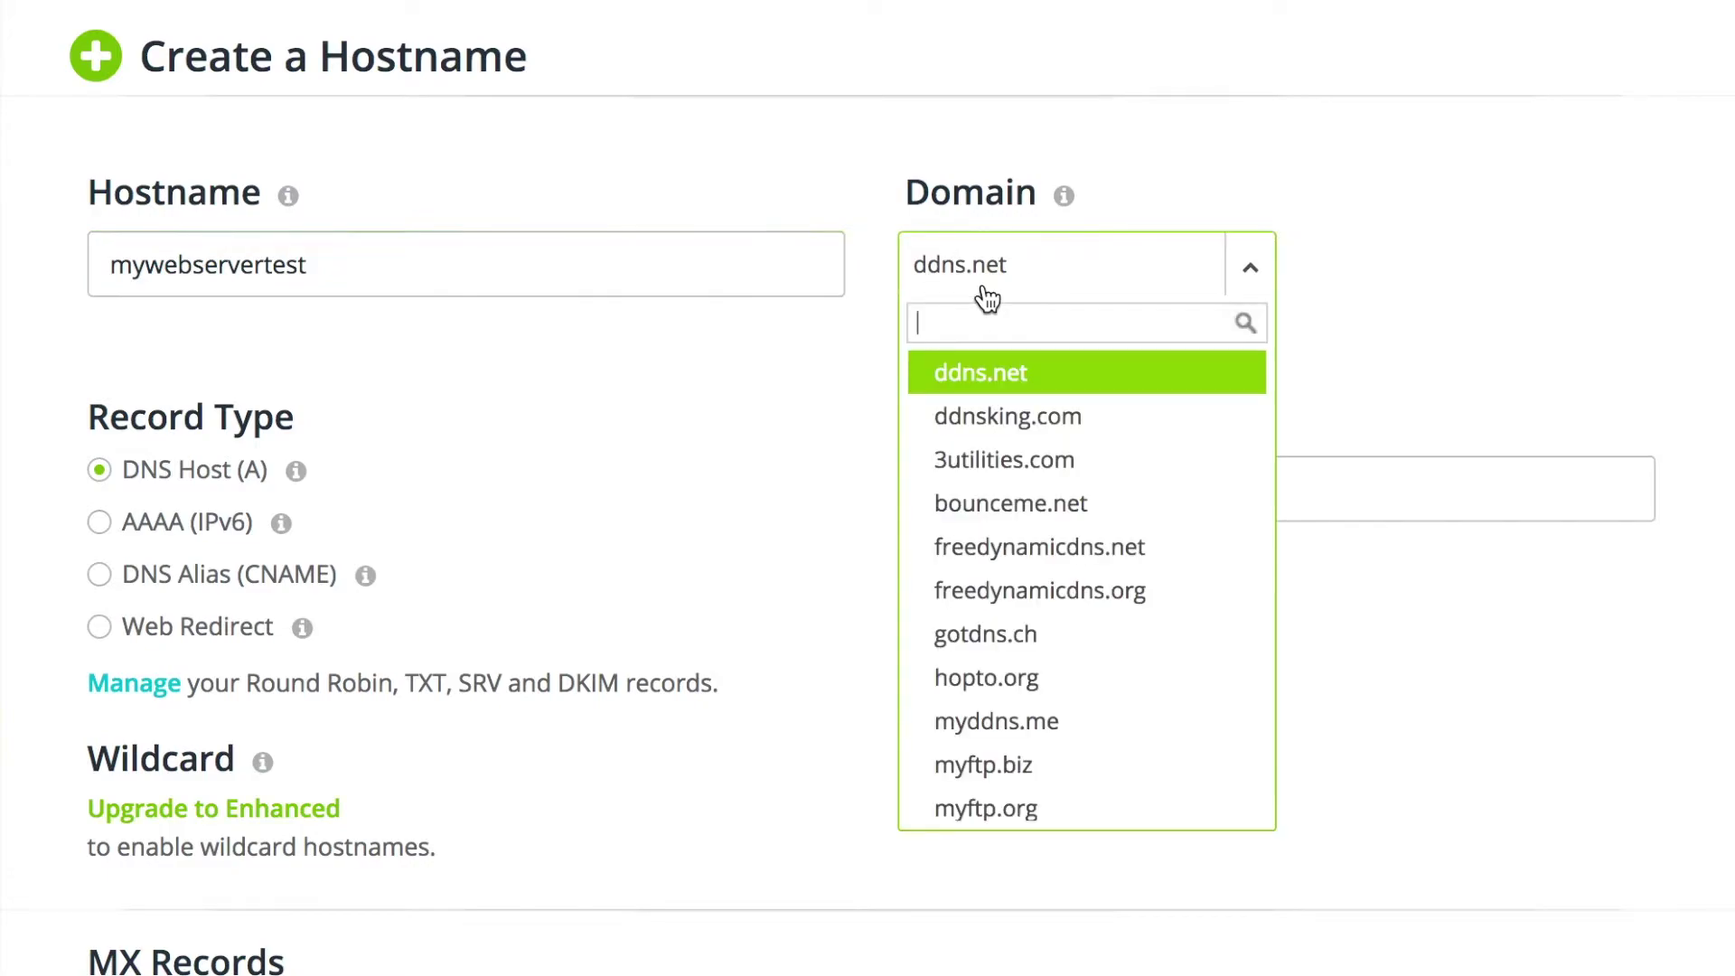
left_click(1043, 693)
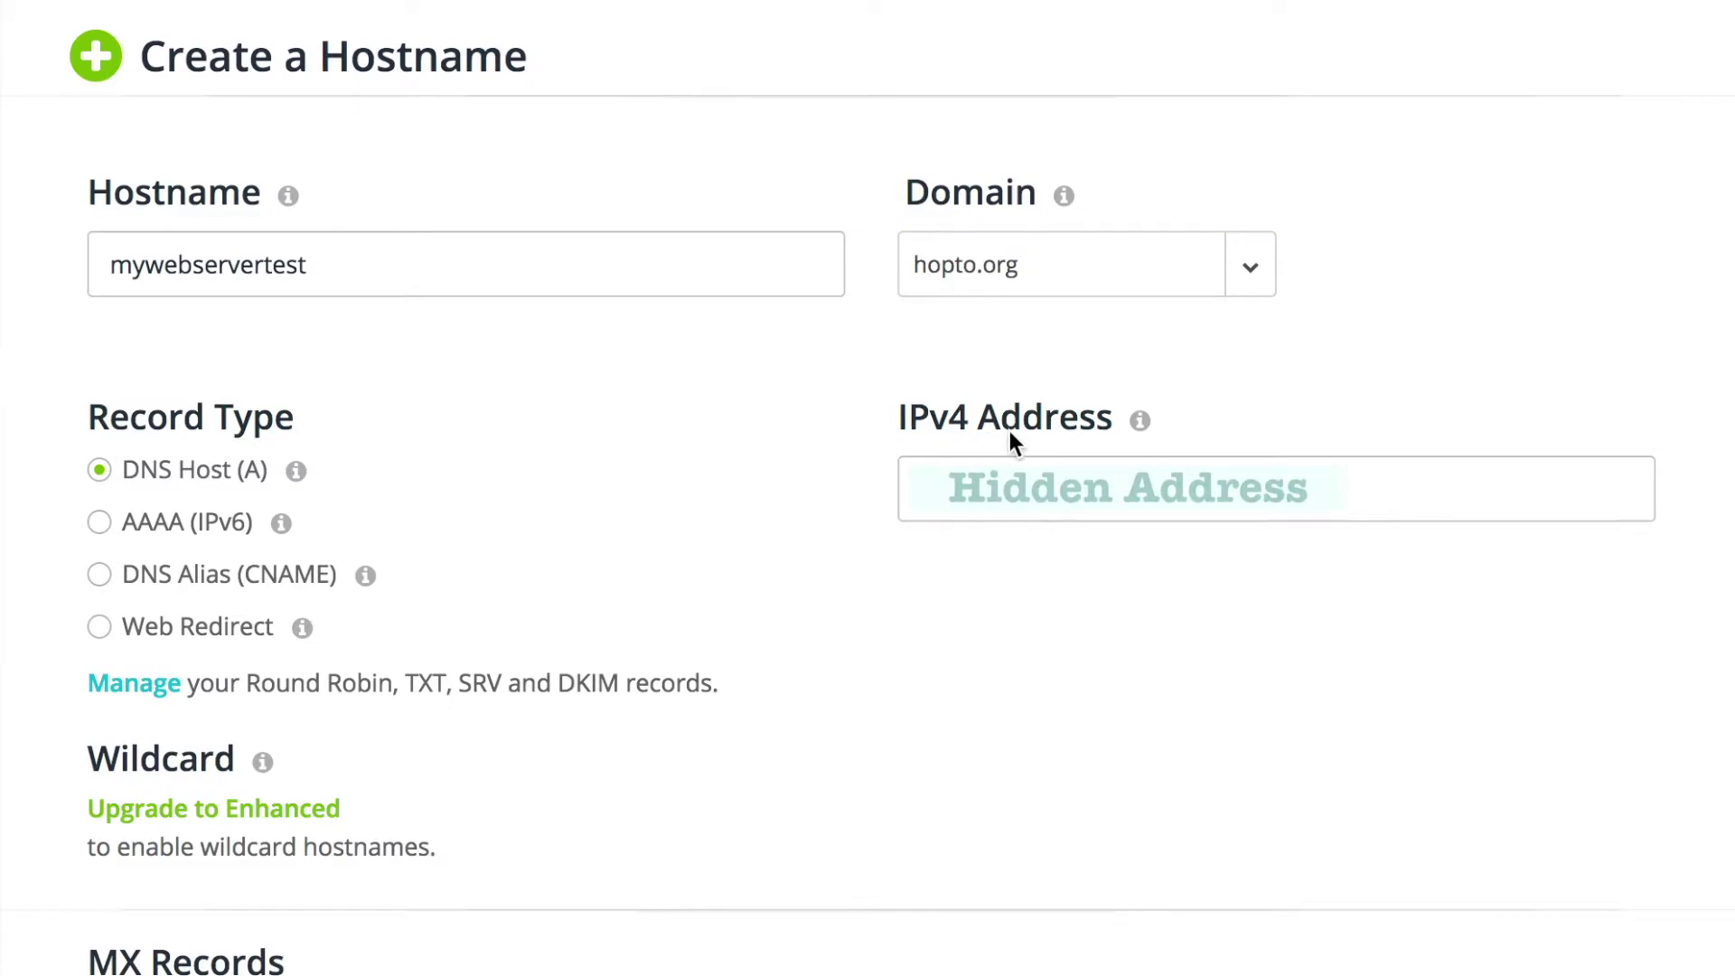
Make the hostname a web redirect to the pasted server address with :5000.
left_click(1085, 497)
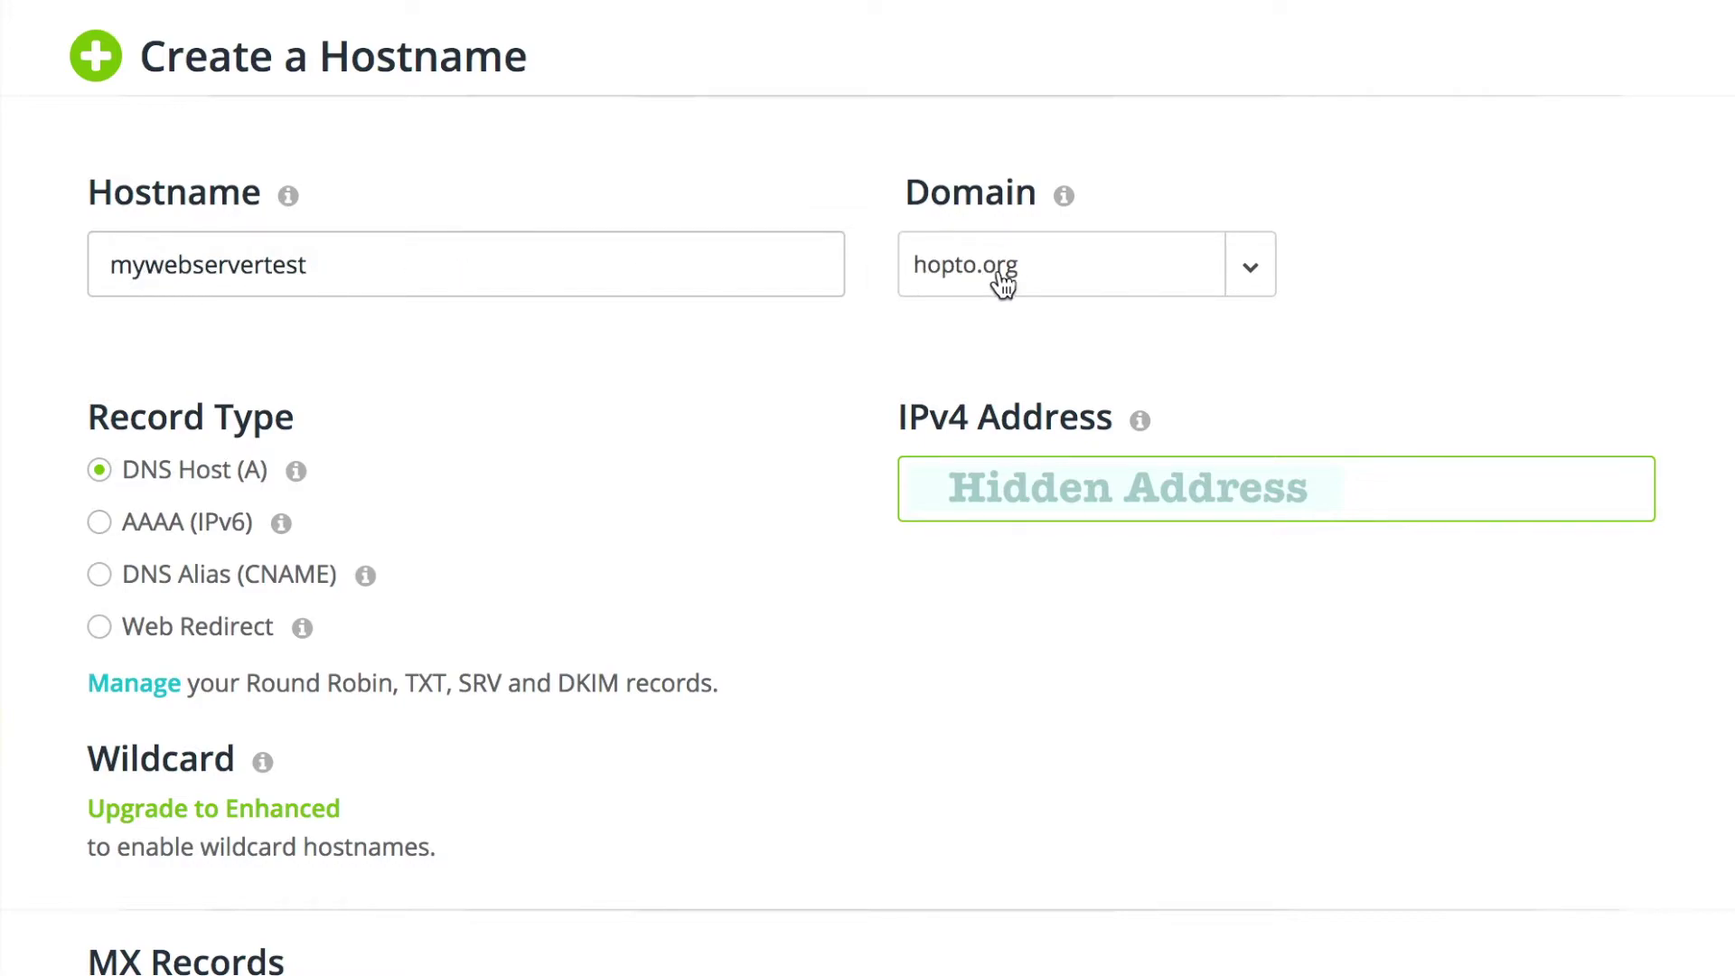
left_click(100, 629)
mouse_move(302, 638)
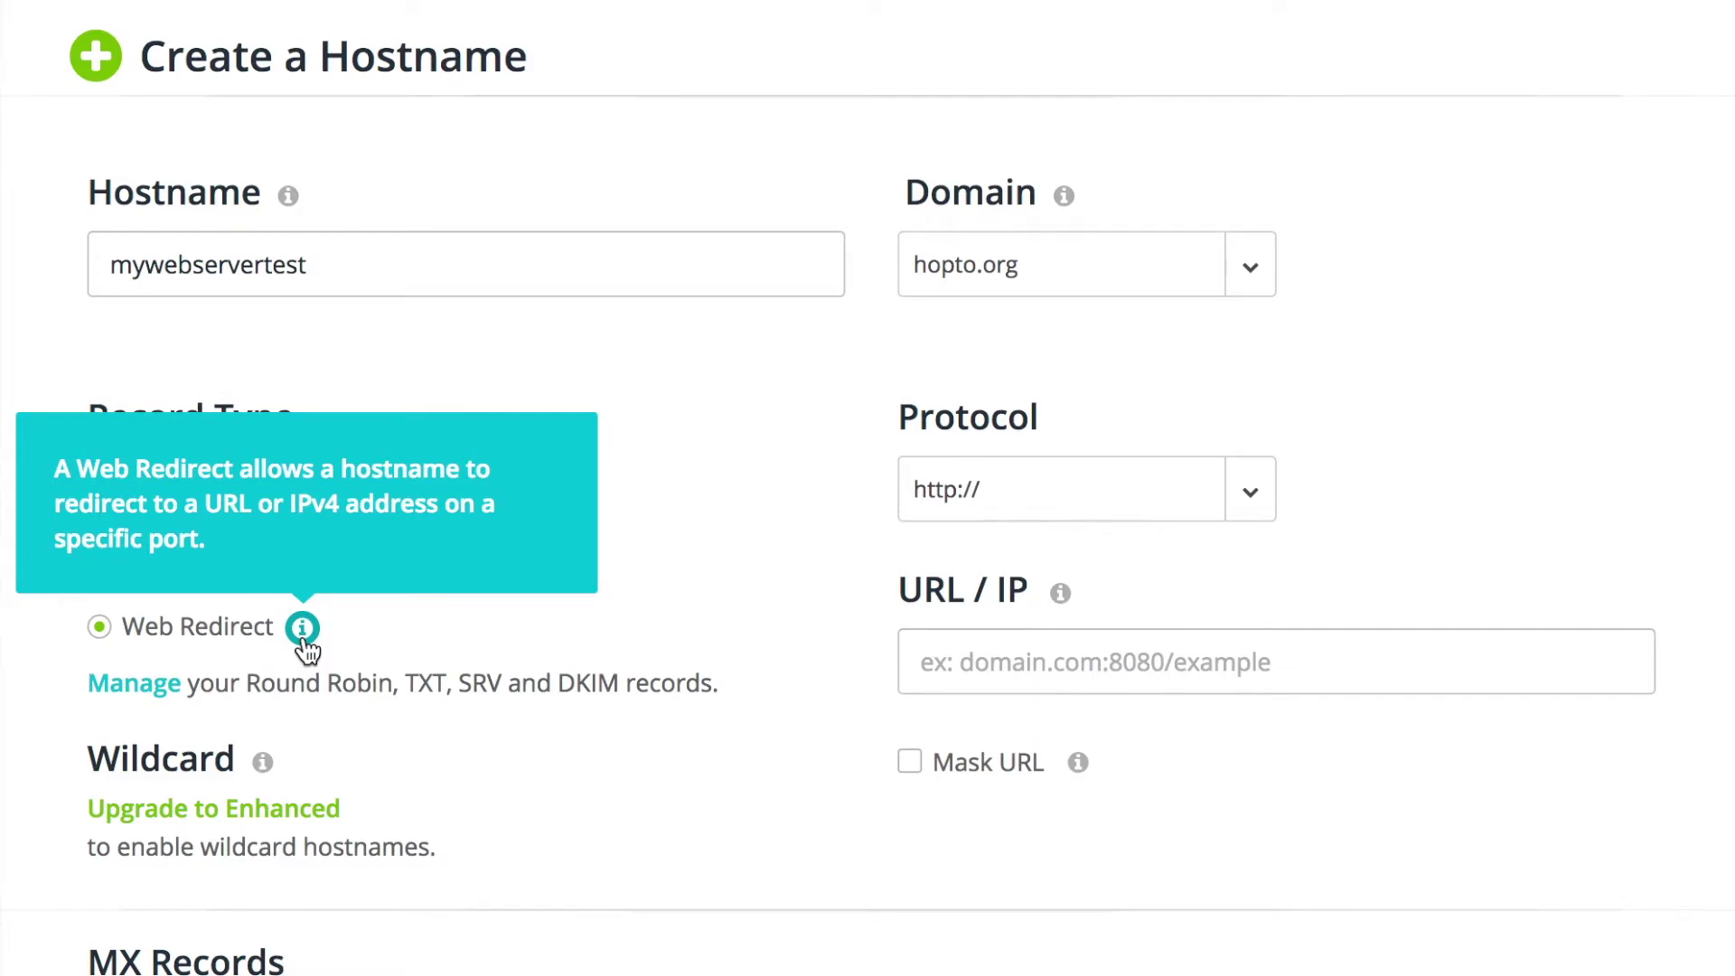
left_click(998, 664)
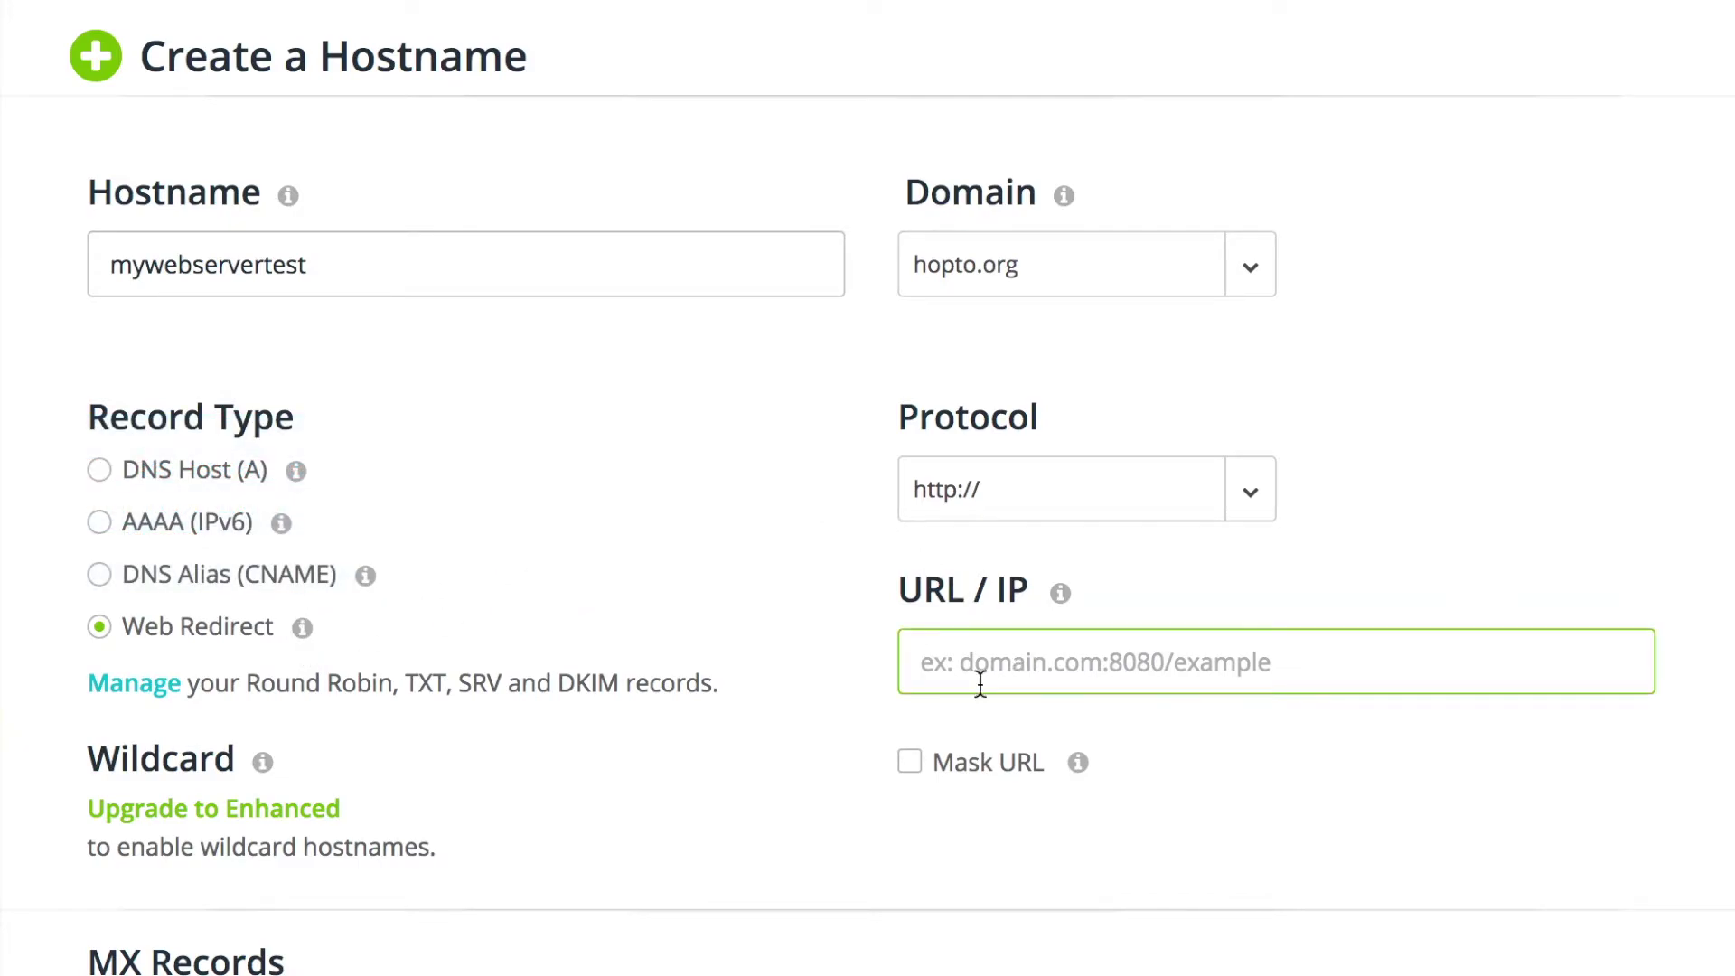
key("ctrl+v")
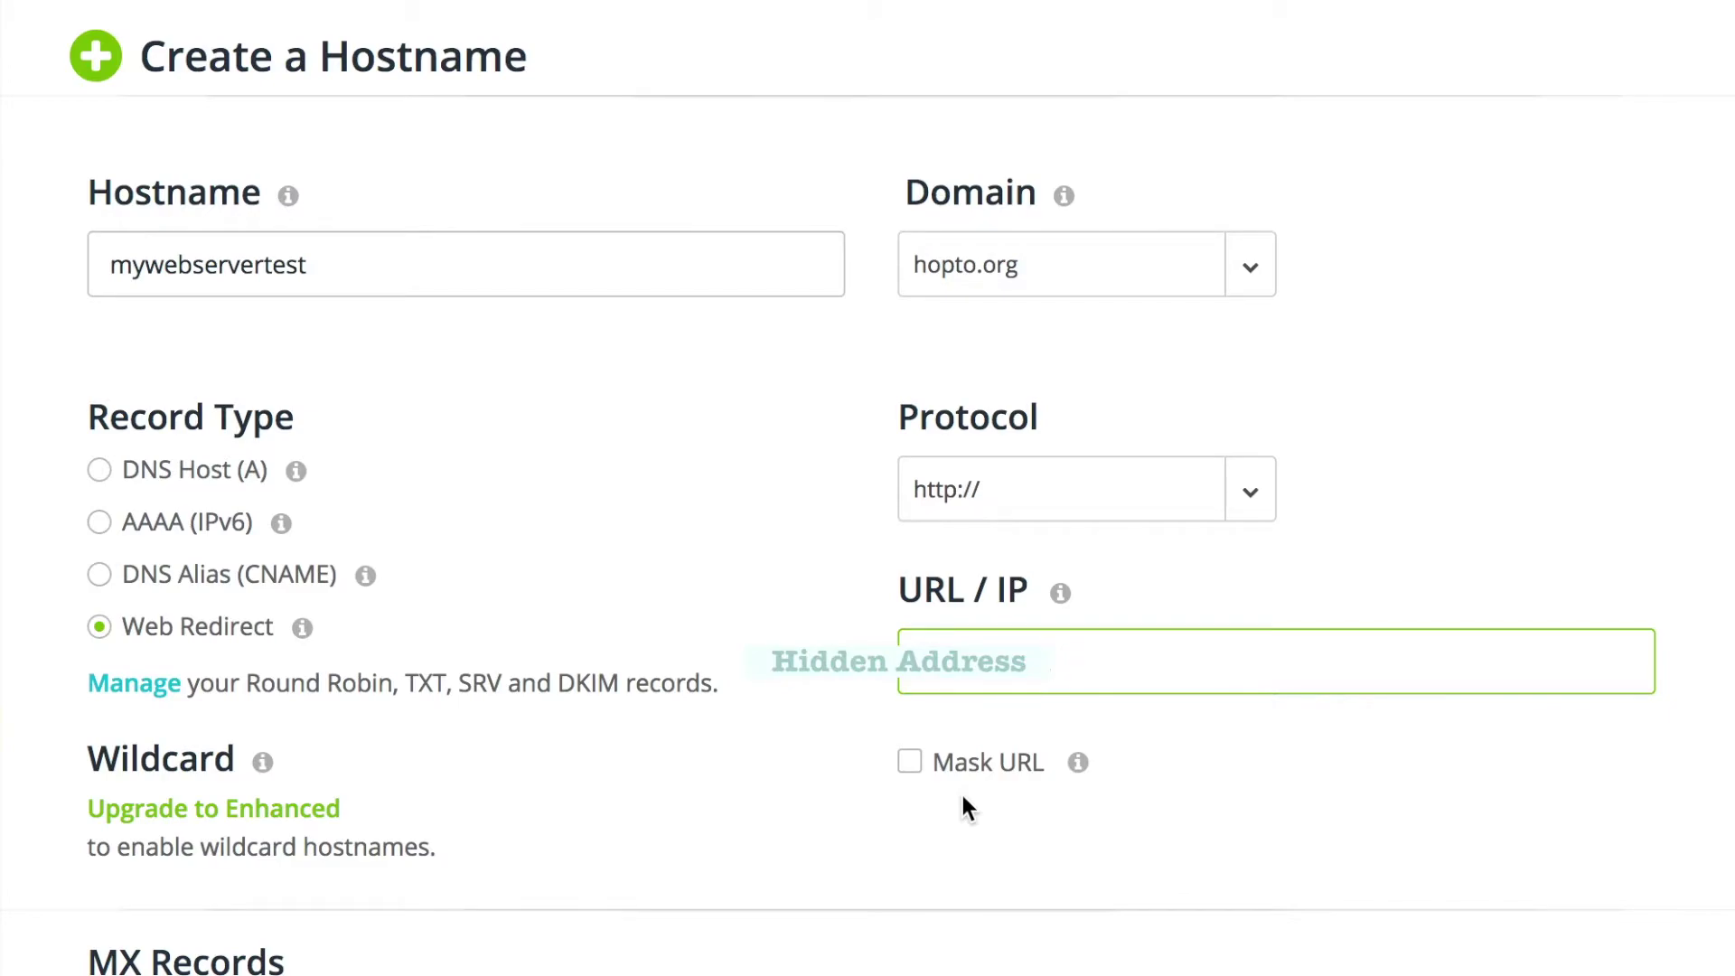
type(":5000")
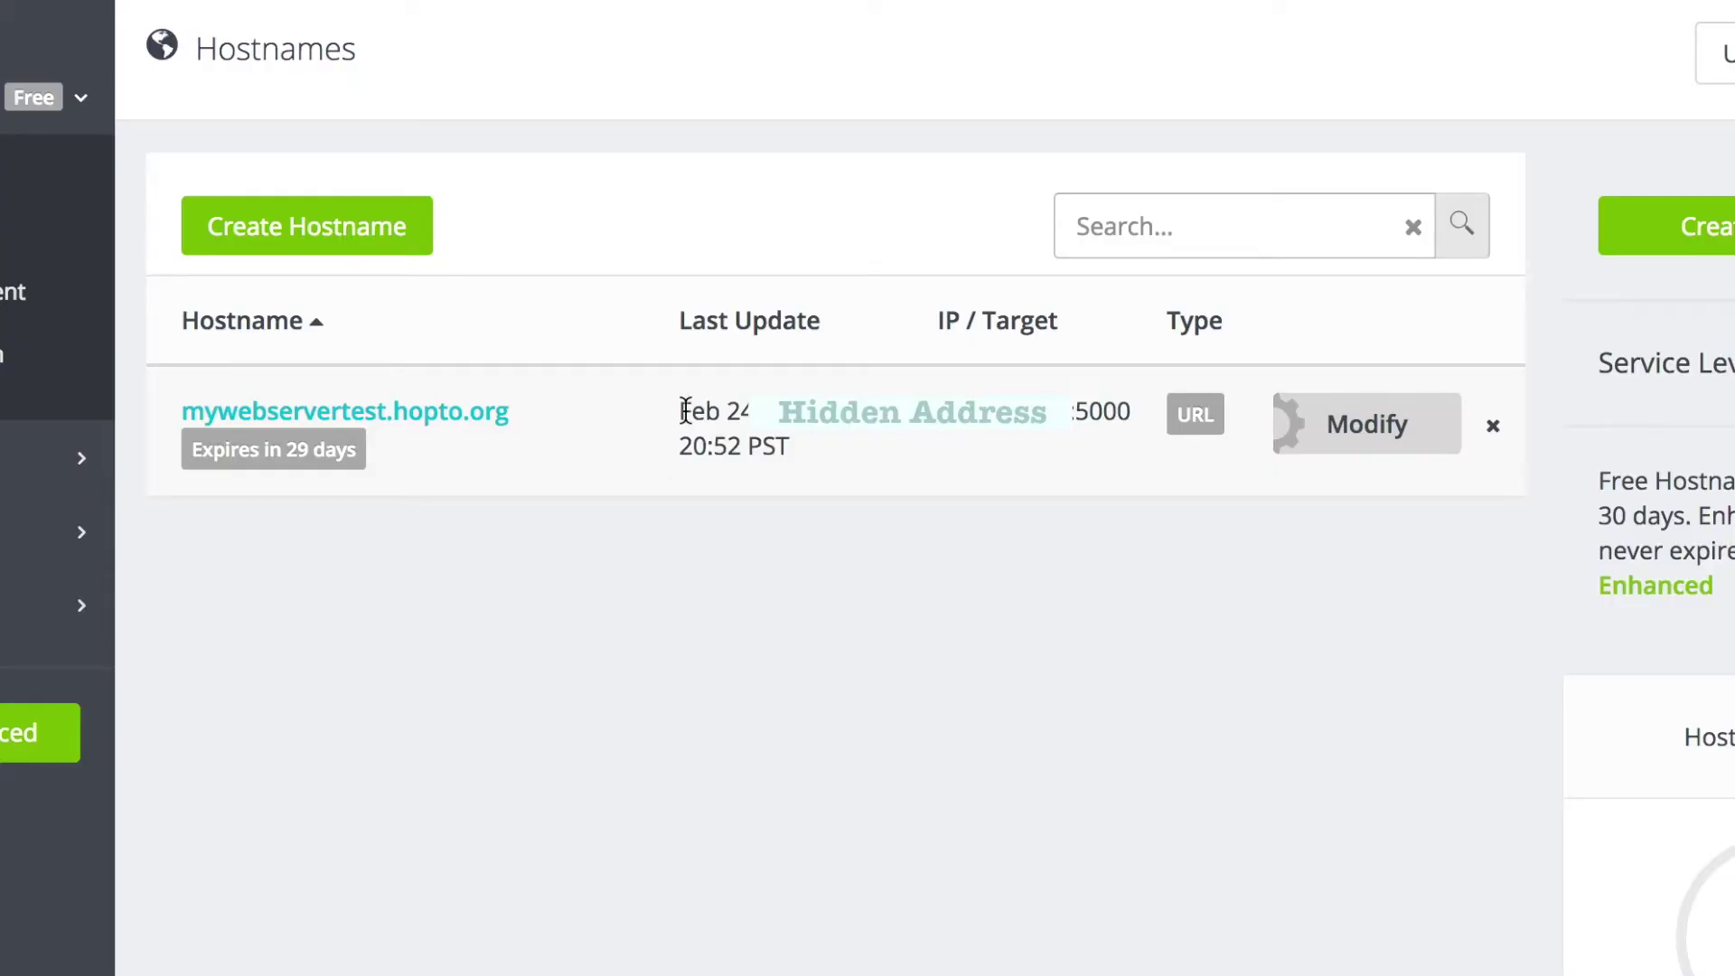
left_click_drag(510, 411, 173, 428)
key("super+c")
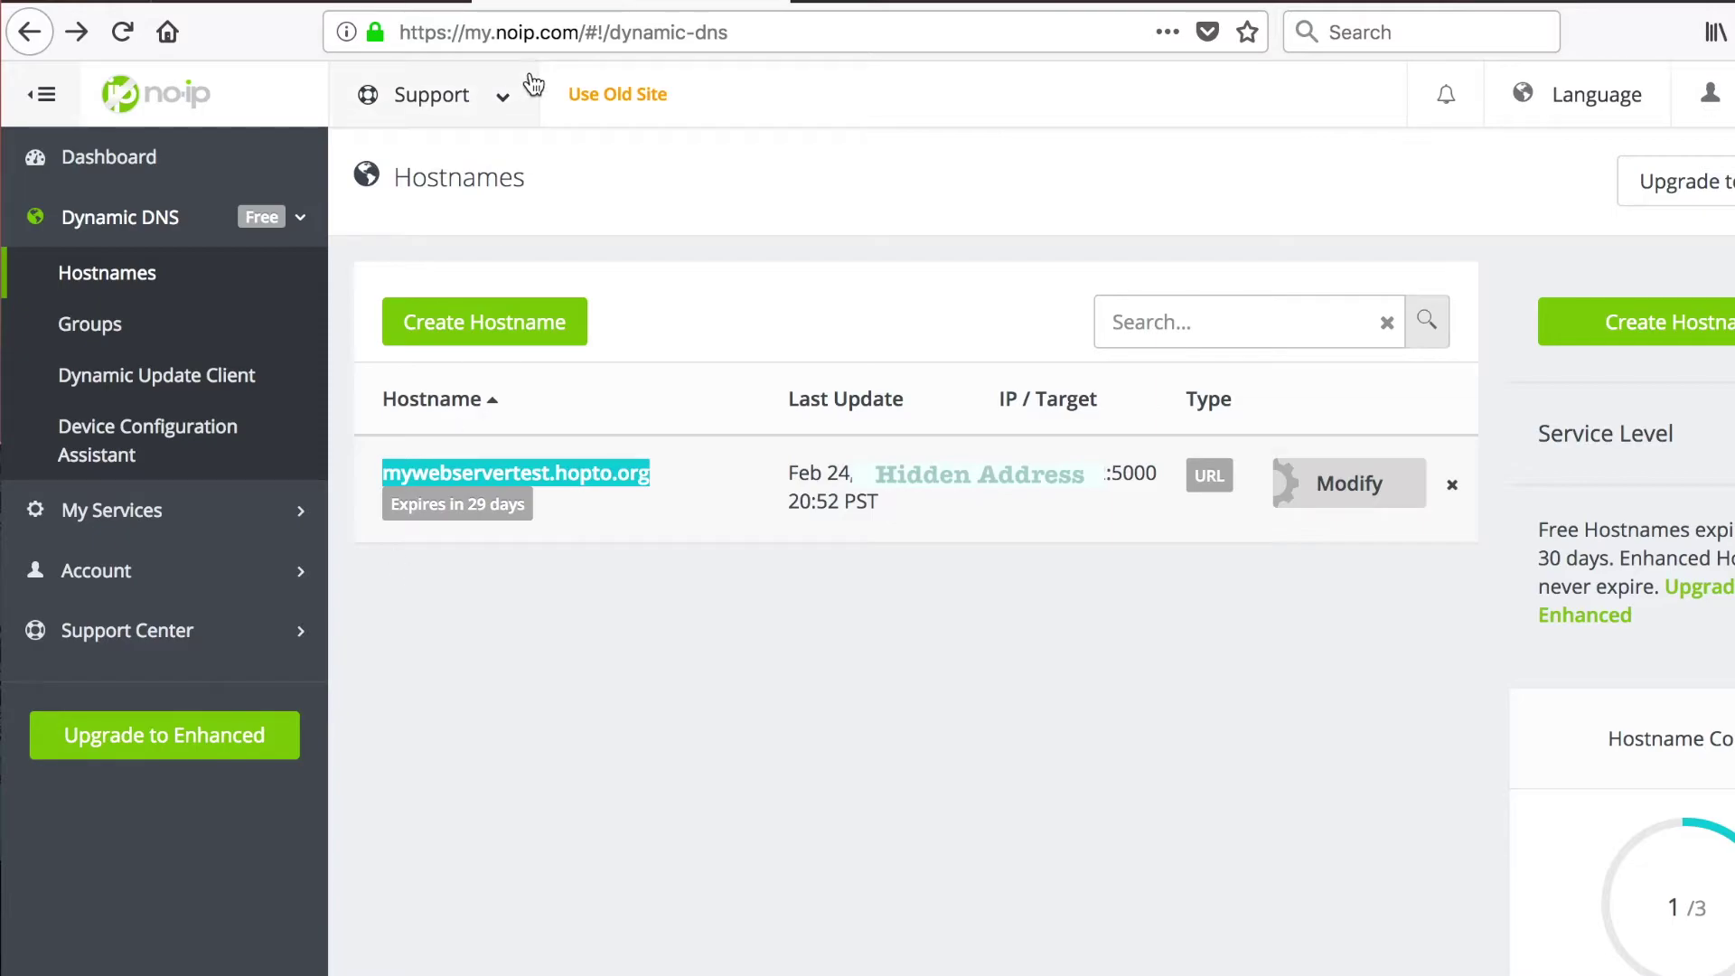
Visit mywebservertest.hopto.org in the browser to test the redirect.
left_click(535, 45)
key("super+v")
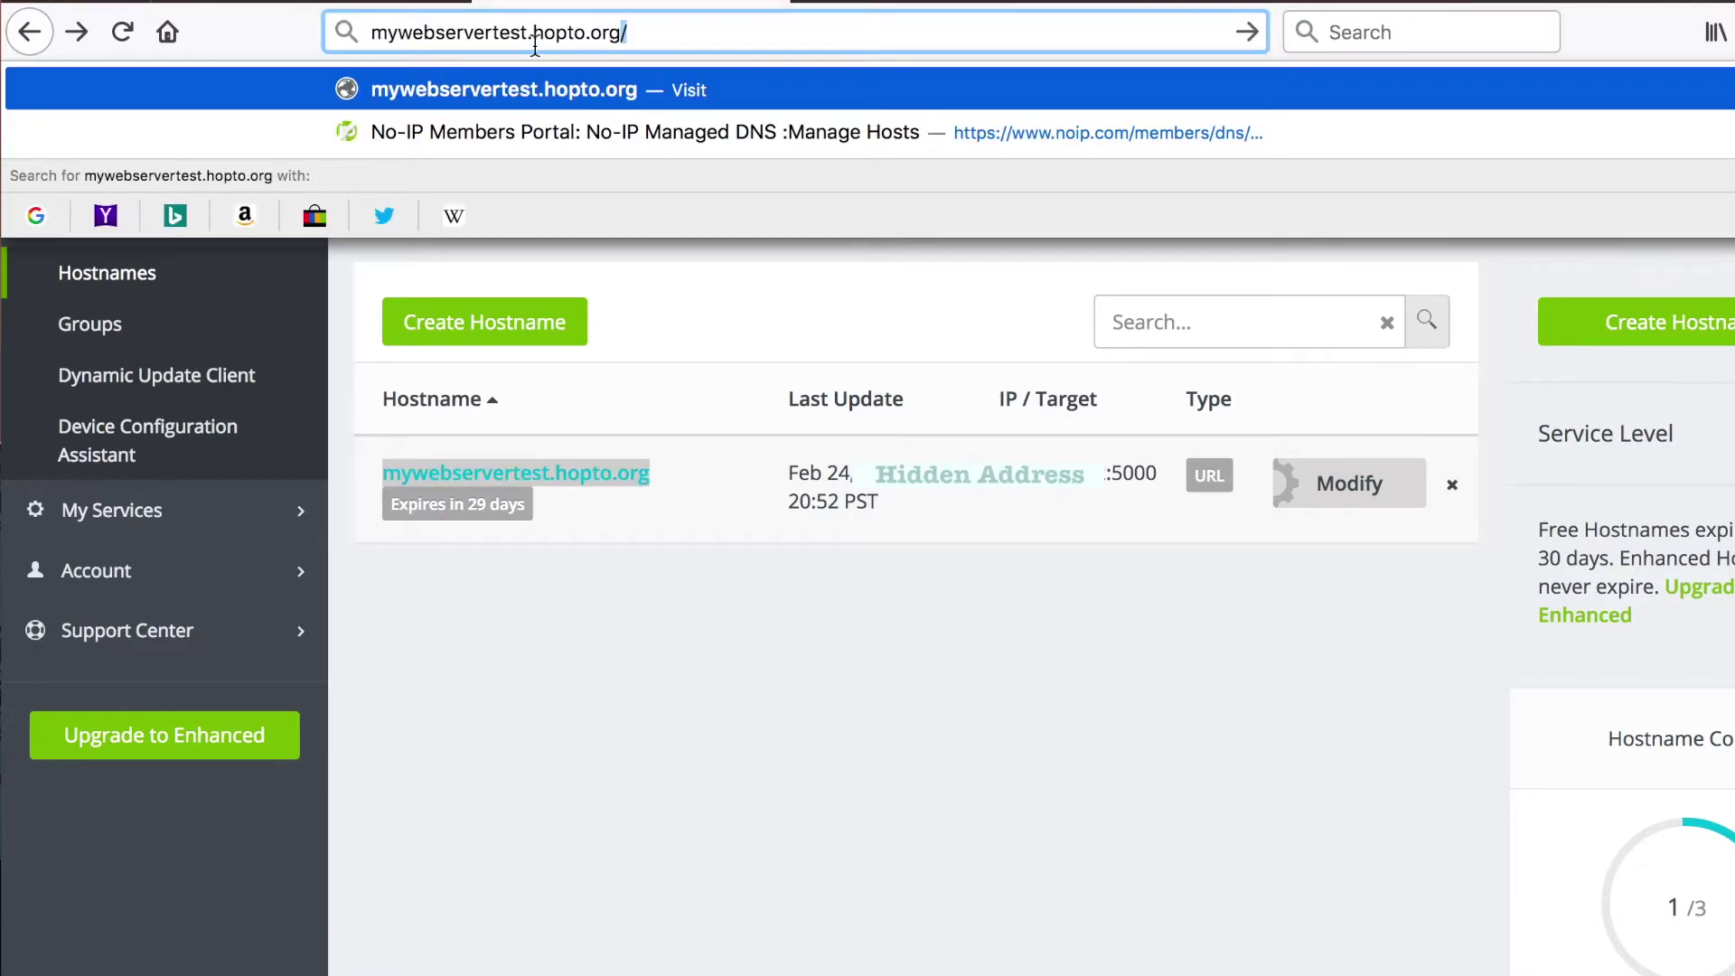
key("Return")
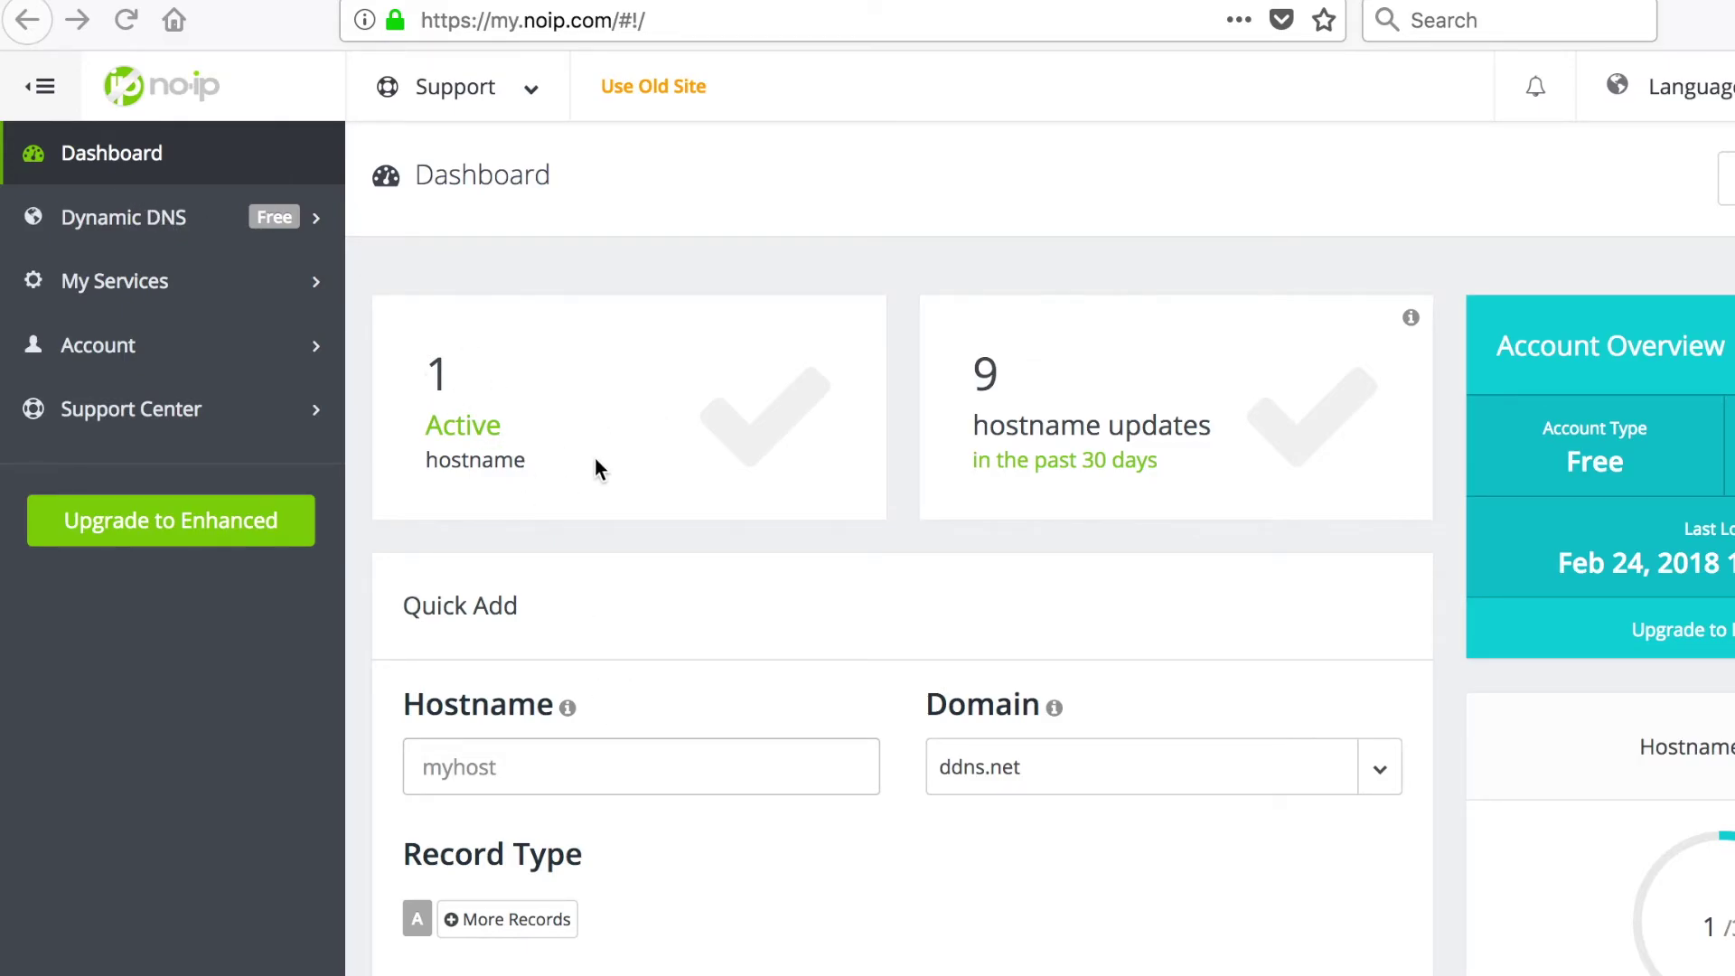
Go to the Dynamic Update Client for Mac download page from the dashboard.
scroll(607, 493, "down", 6)
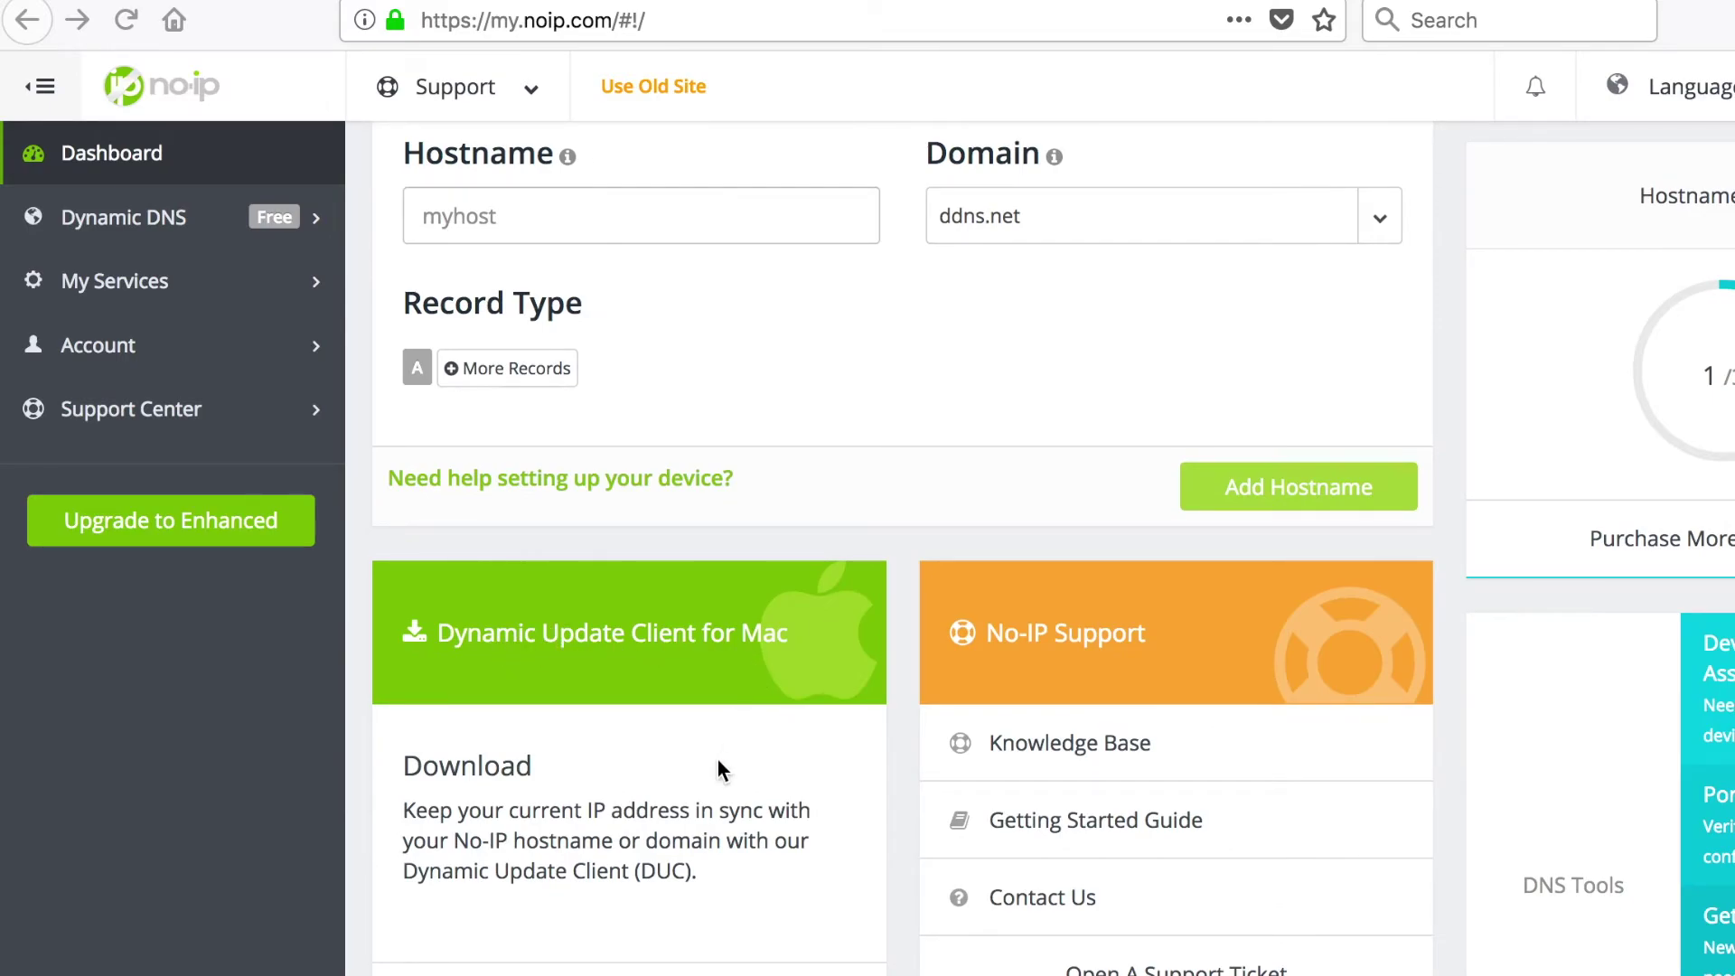
scroll(718, 761, "down", 1)
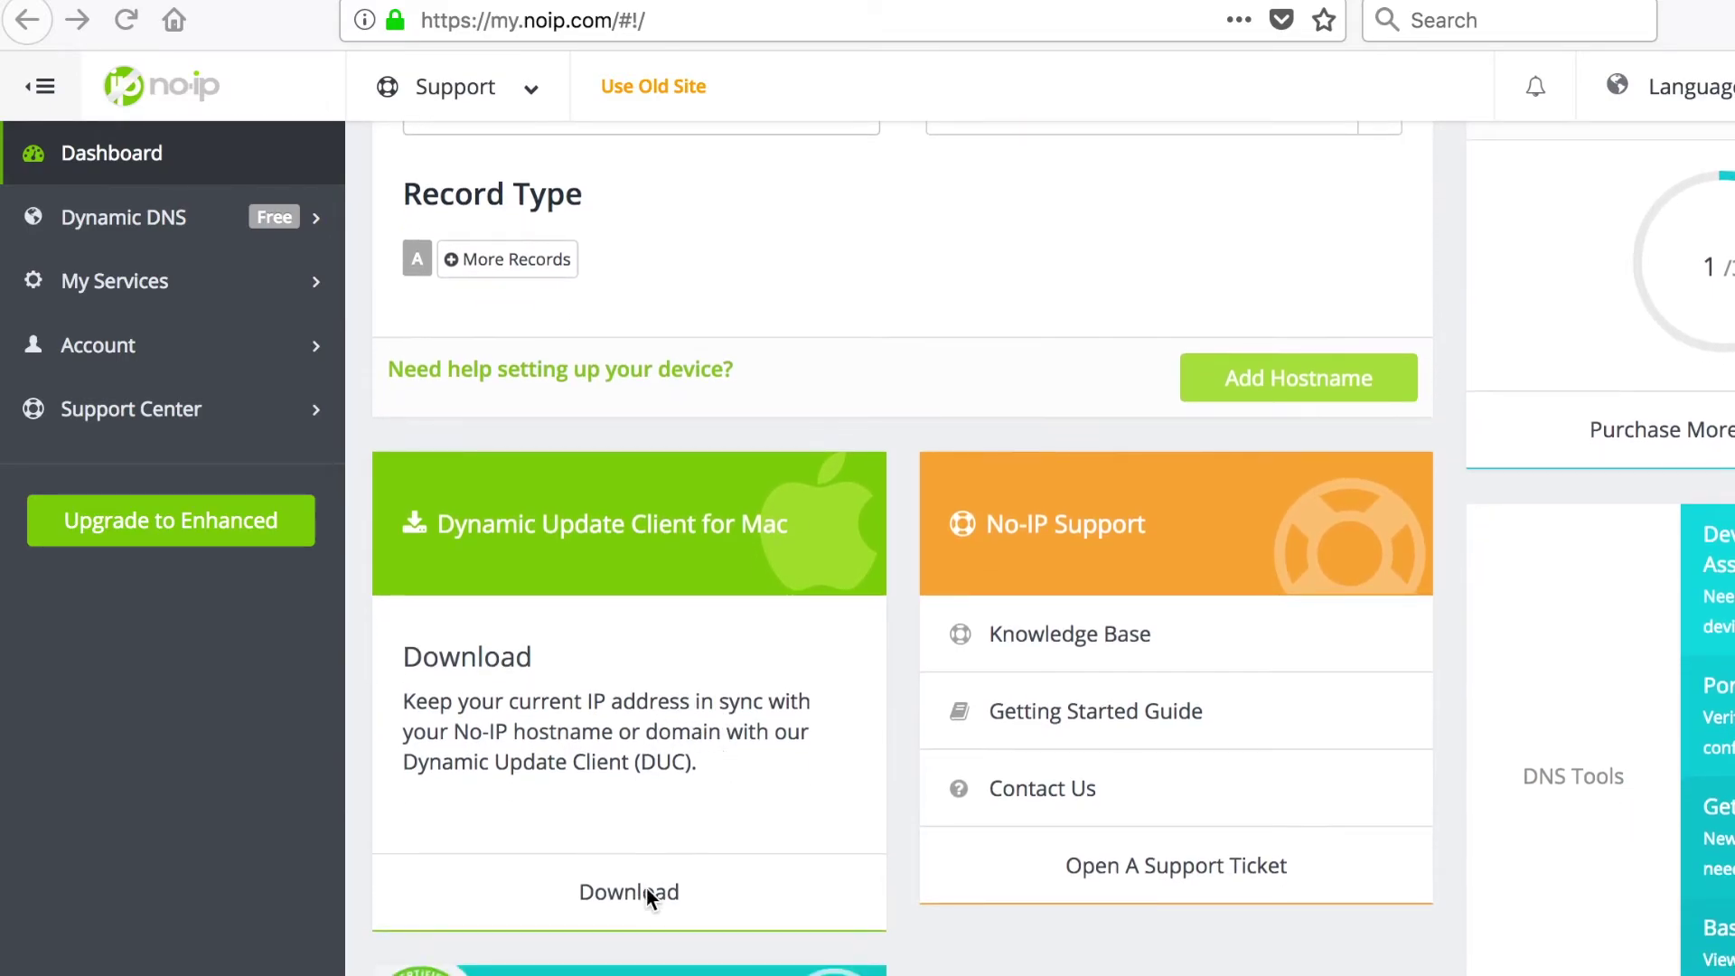
left_click(647, 892)
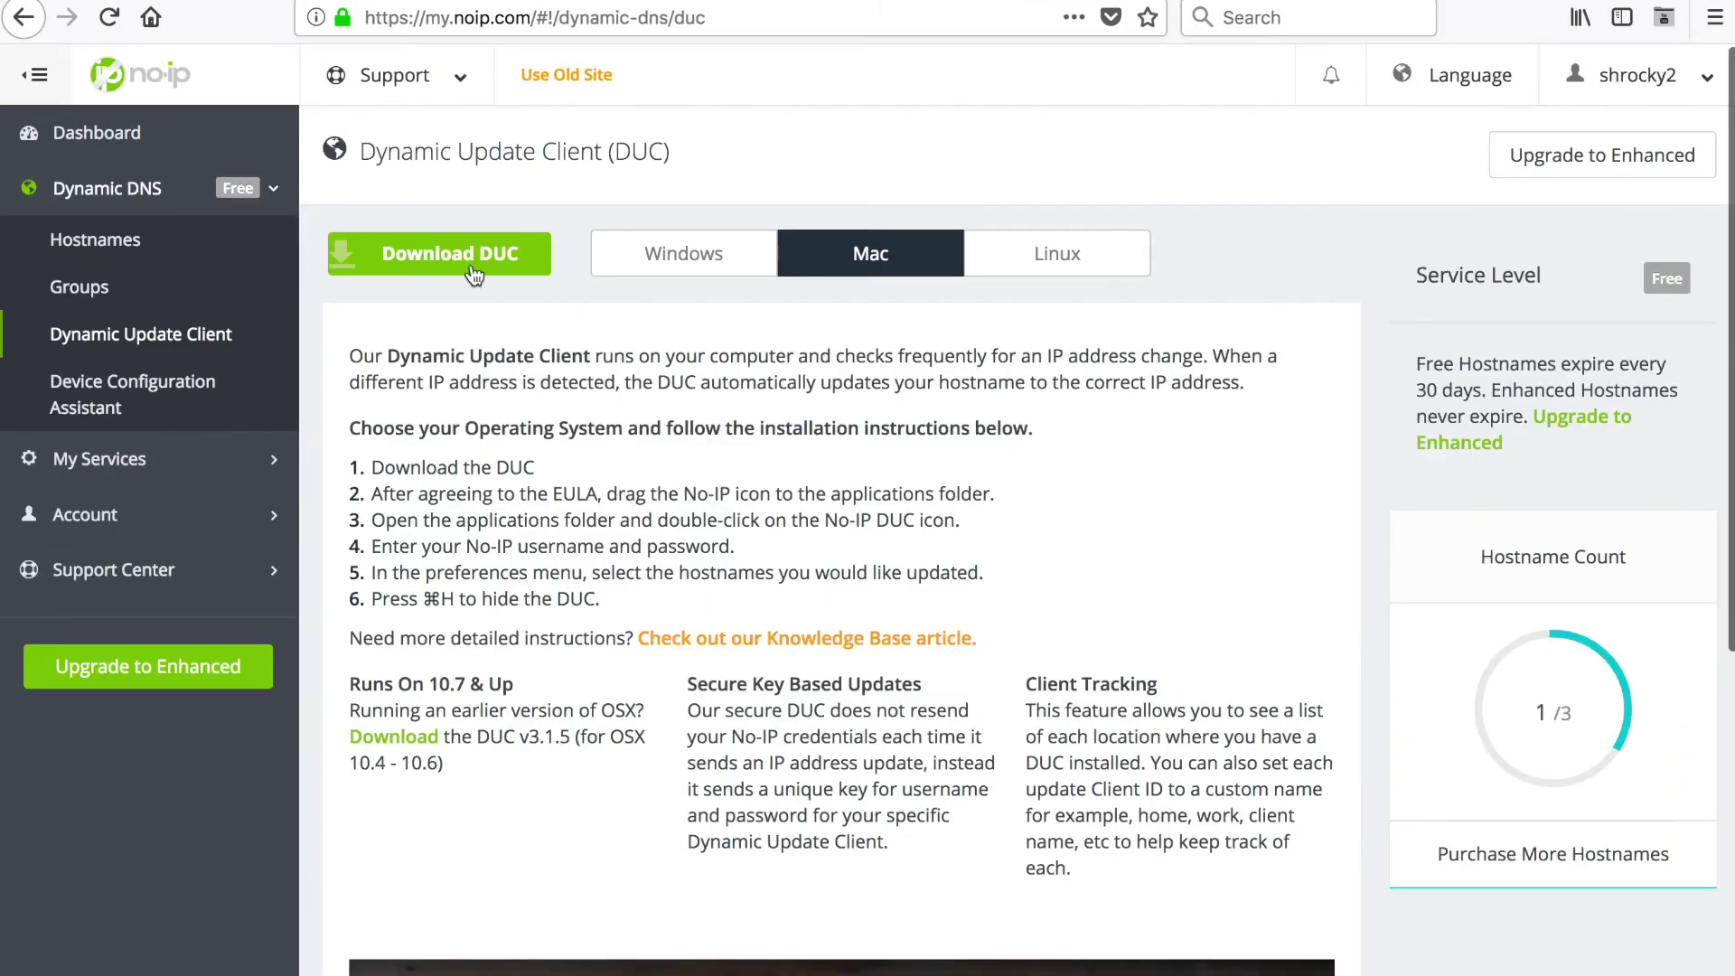
scroll(507, 410, "down", 6)
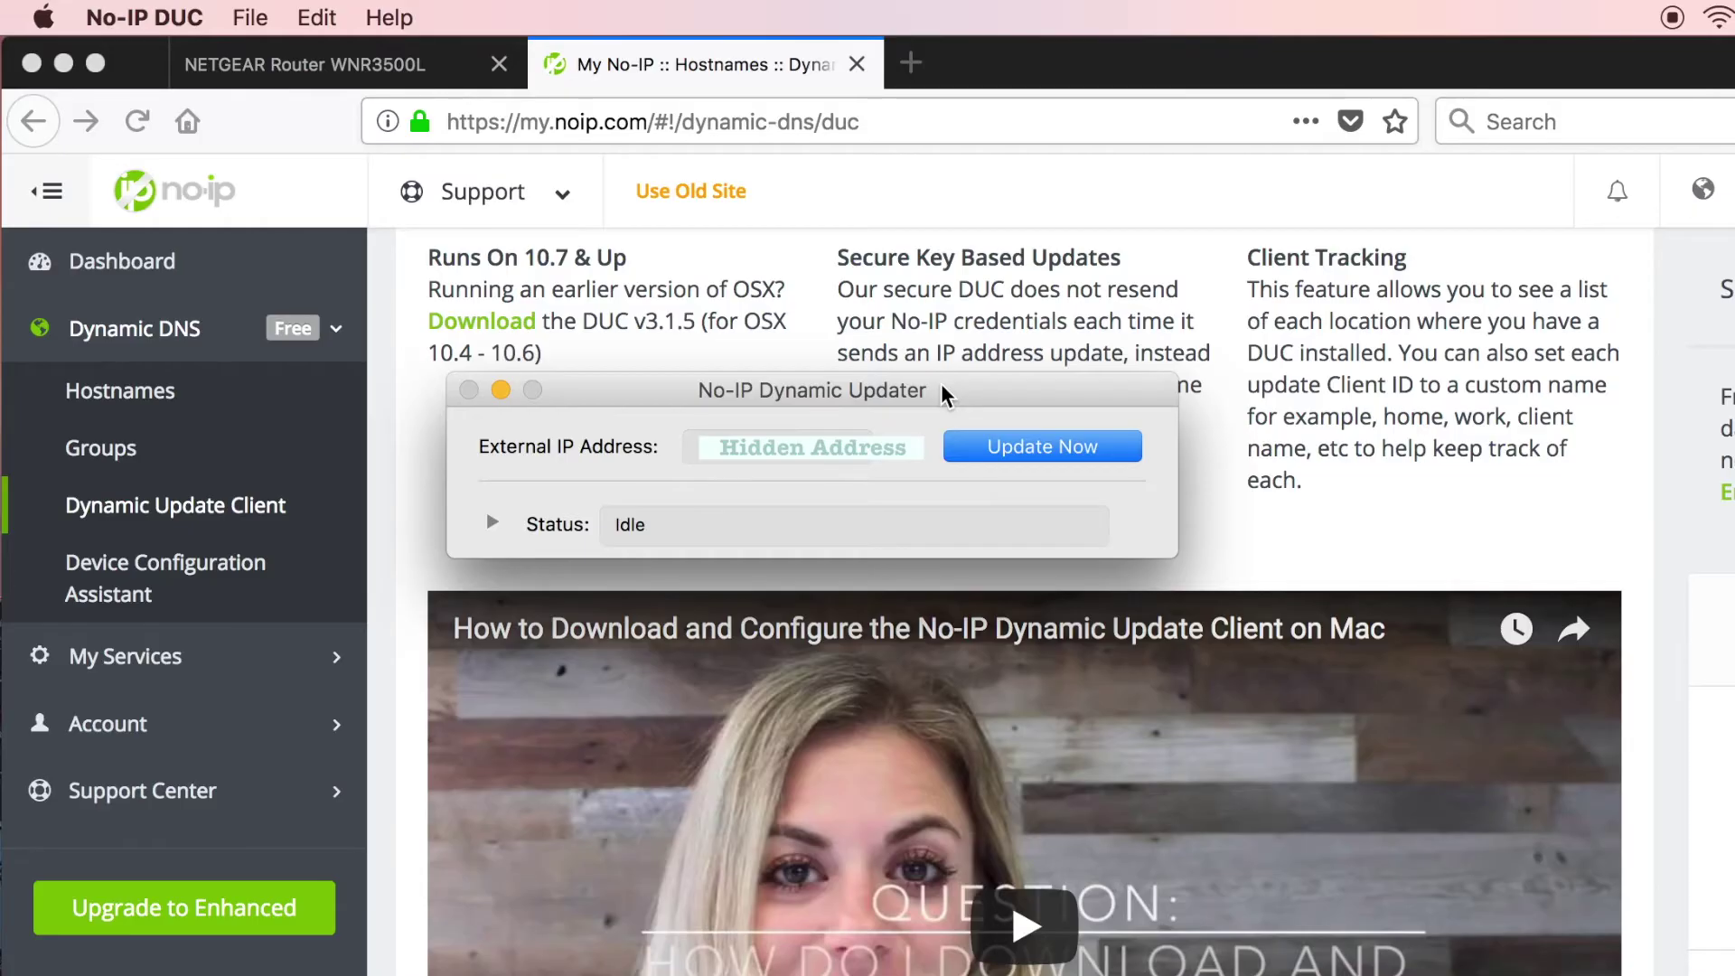
Unlock No-IP DUC preferences and reload the hosts list on the Hosts tab.
left_click(167, 16)
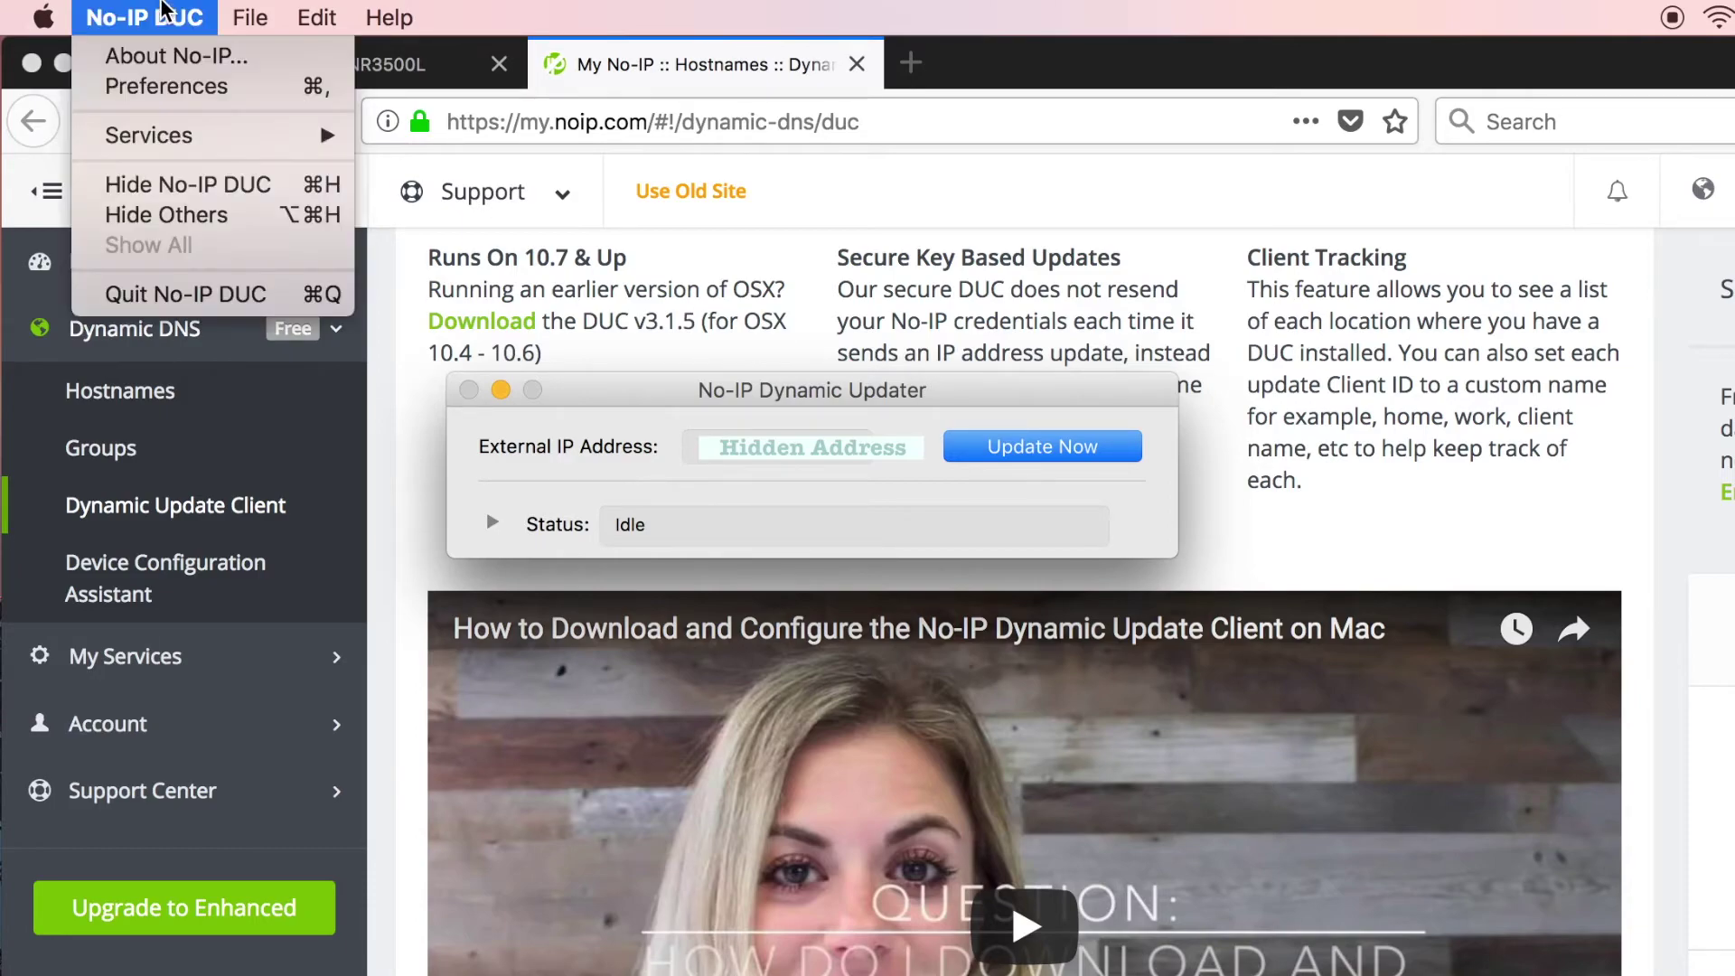
mouse_move(181, 149)
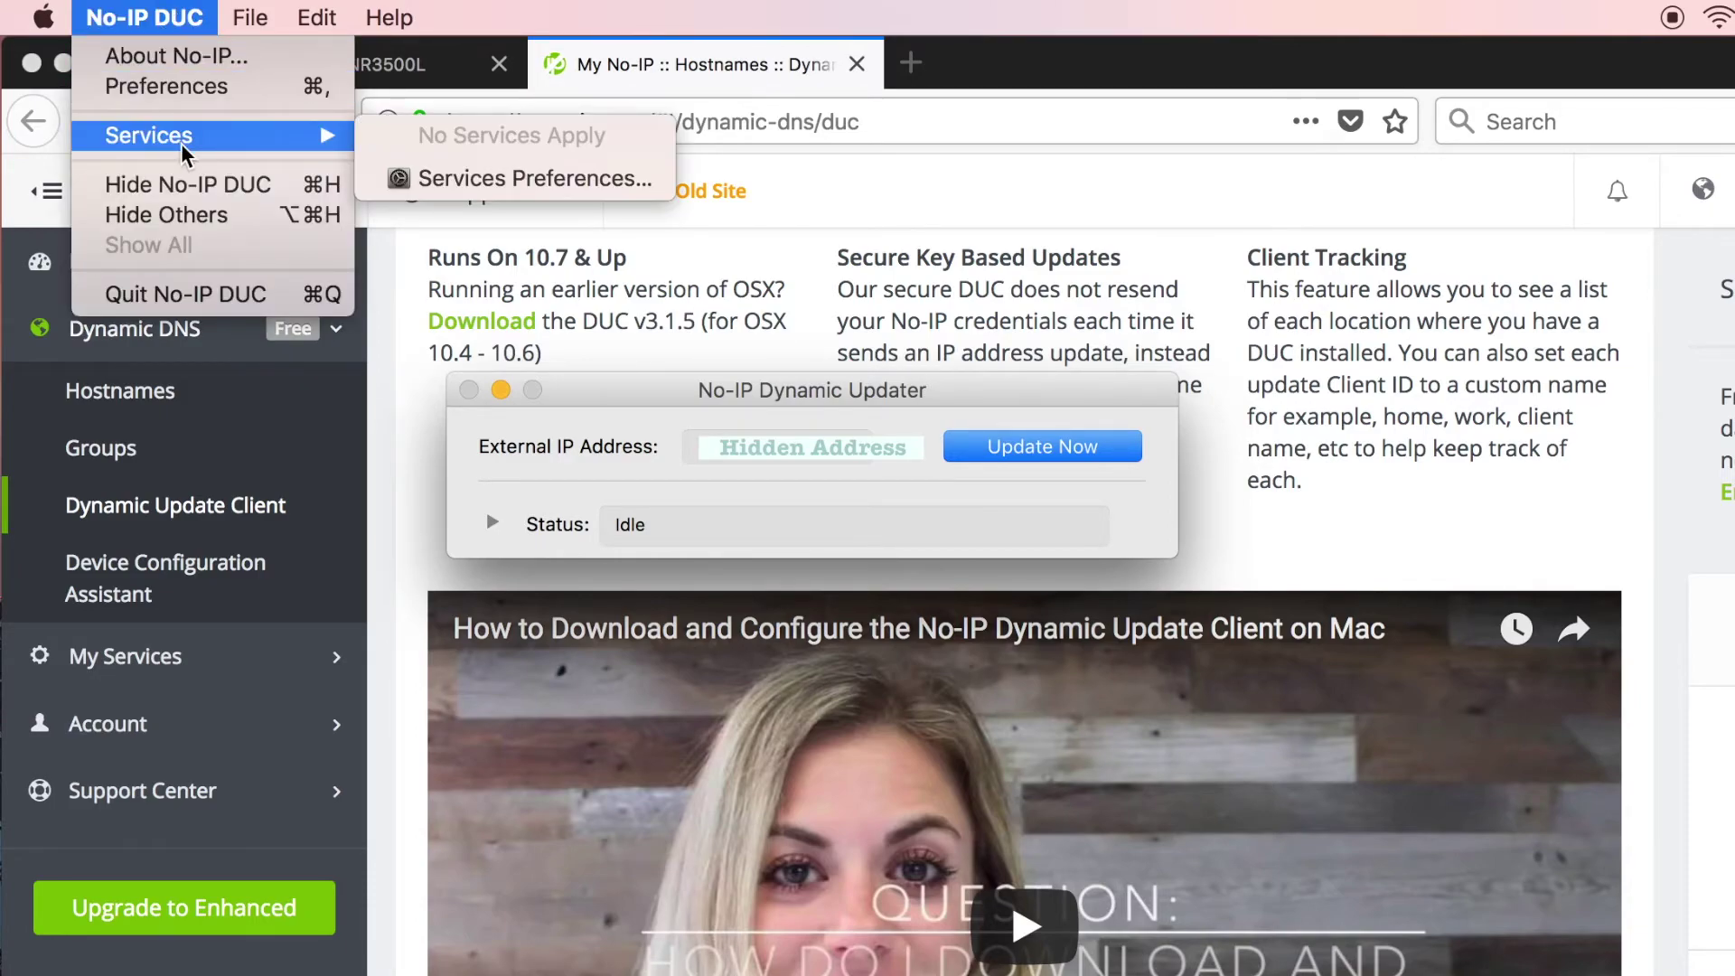
left_click(176, 85)
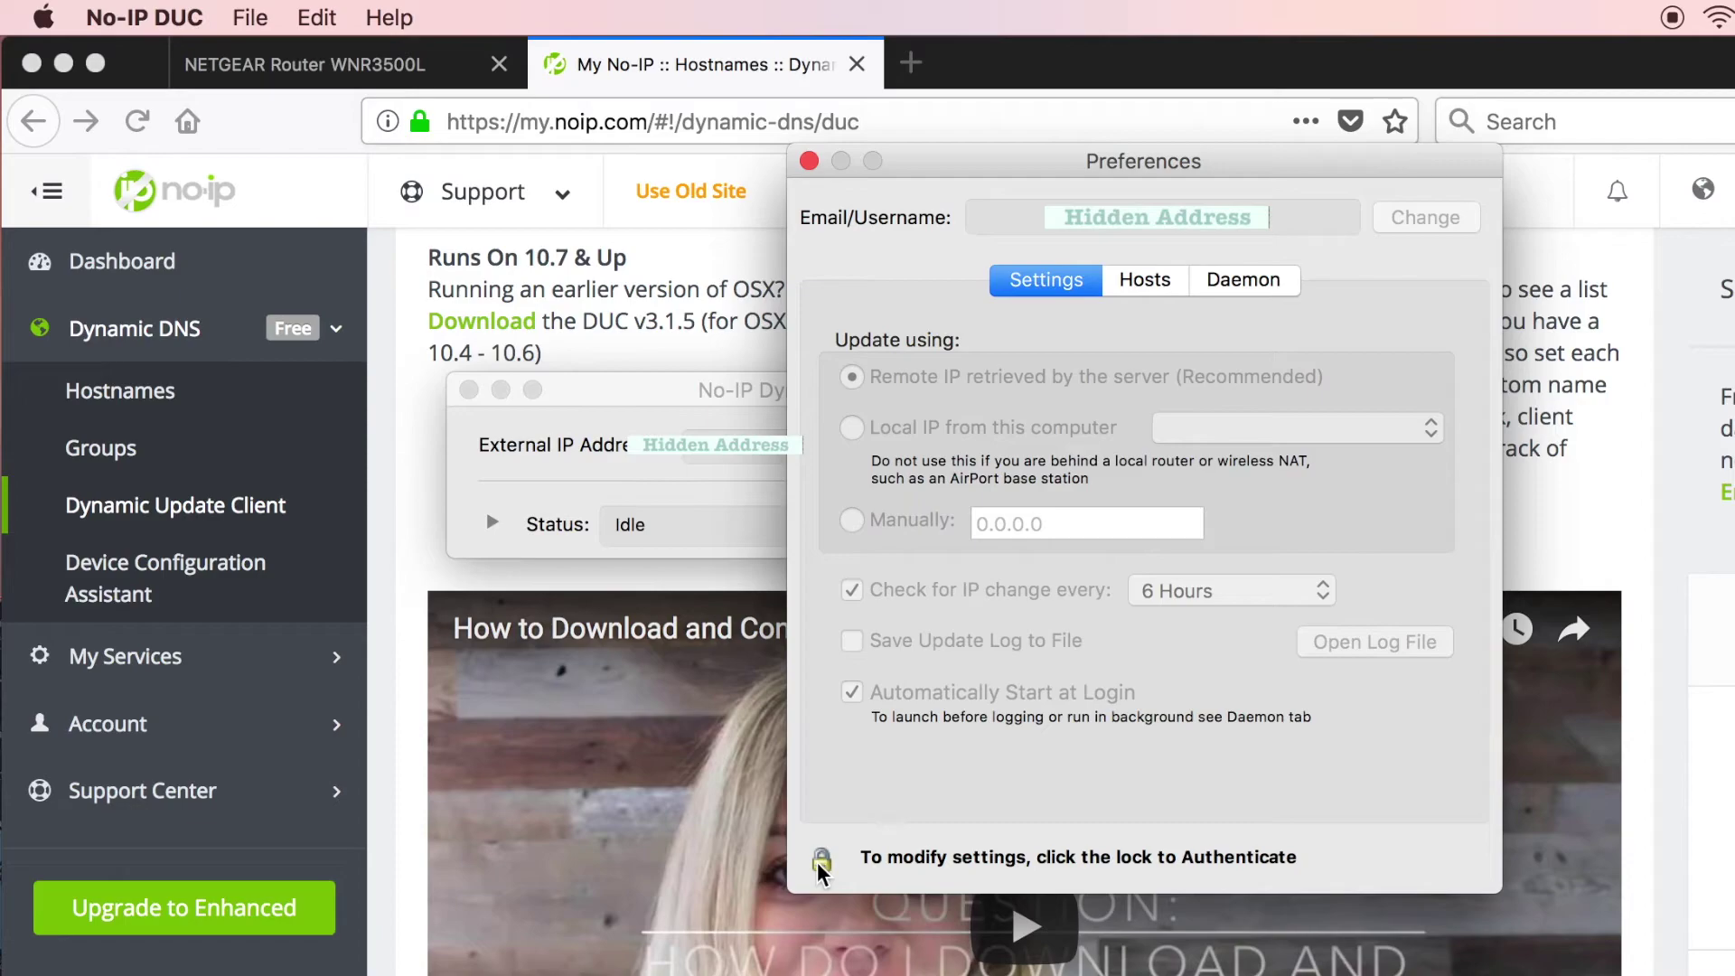
left_click(819, 863)
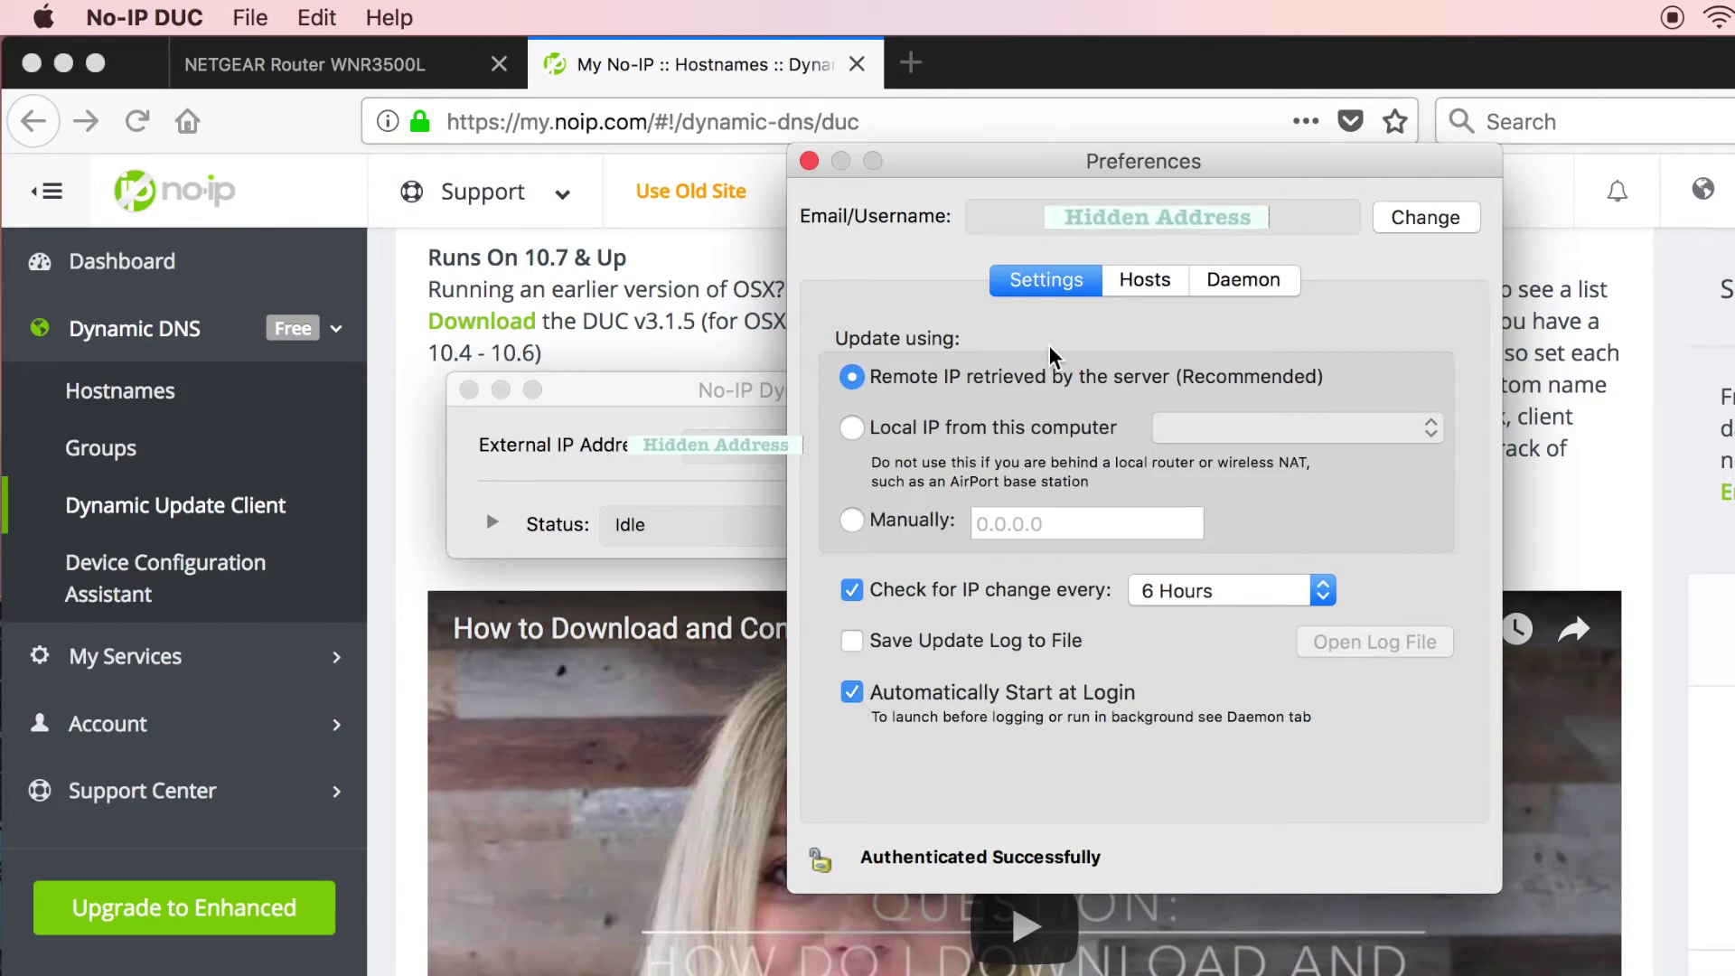
left_click(1142, 281)
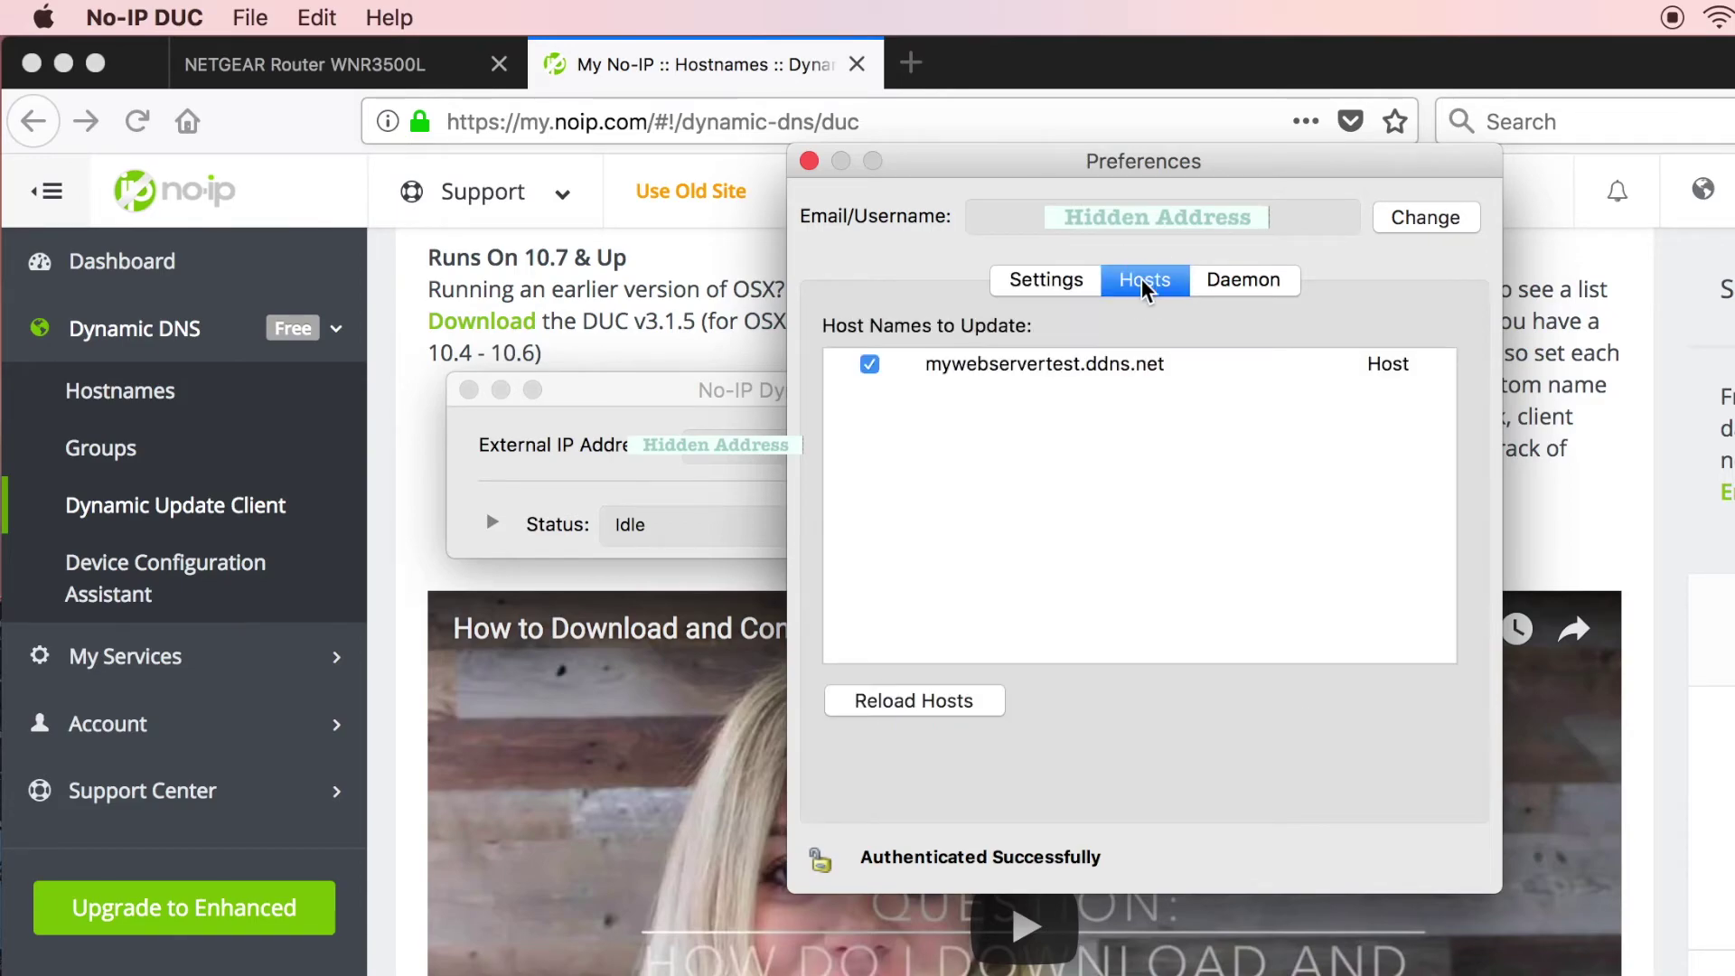
left_click(913, 703)
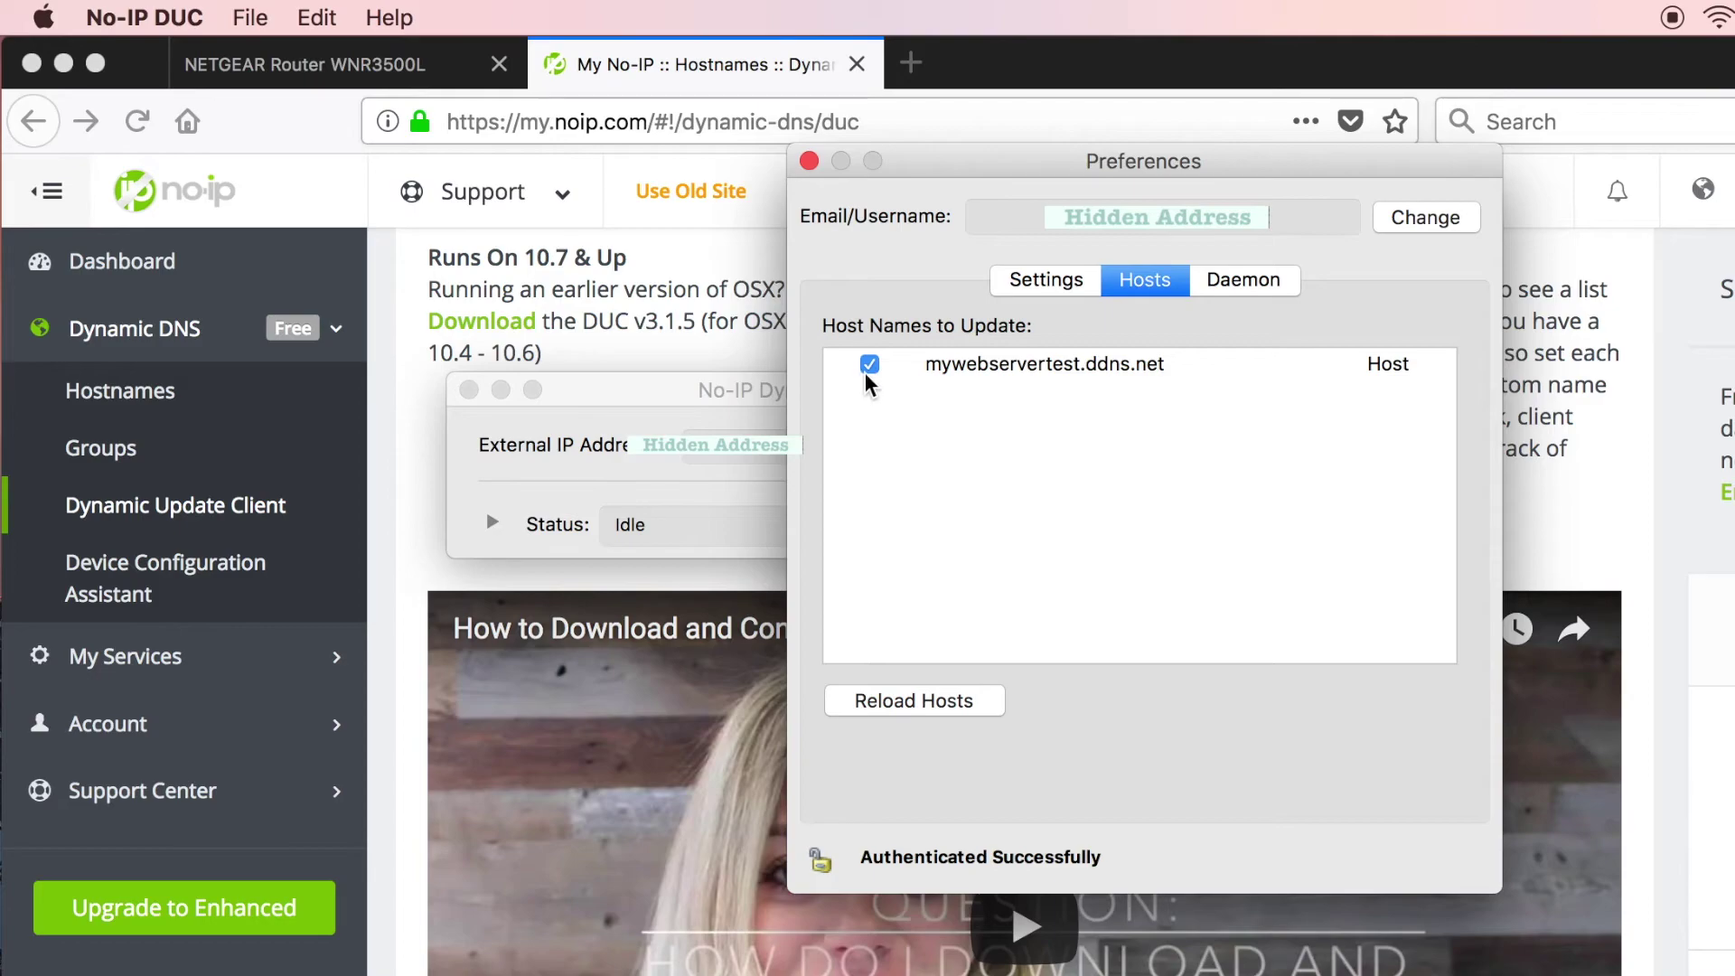